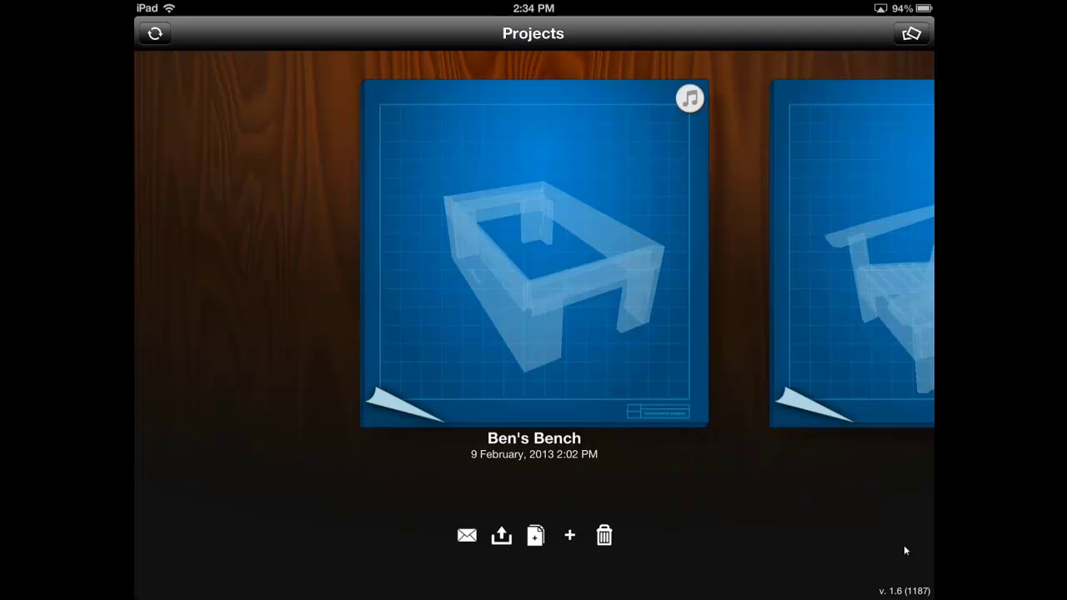
Start a new, empty untitled Woodcraft project from the Projects screen
click(570, 535)
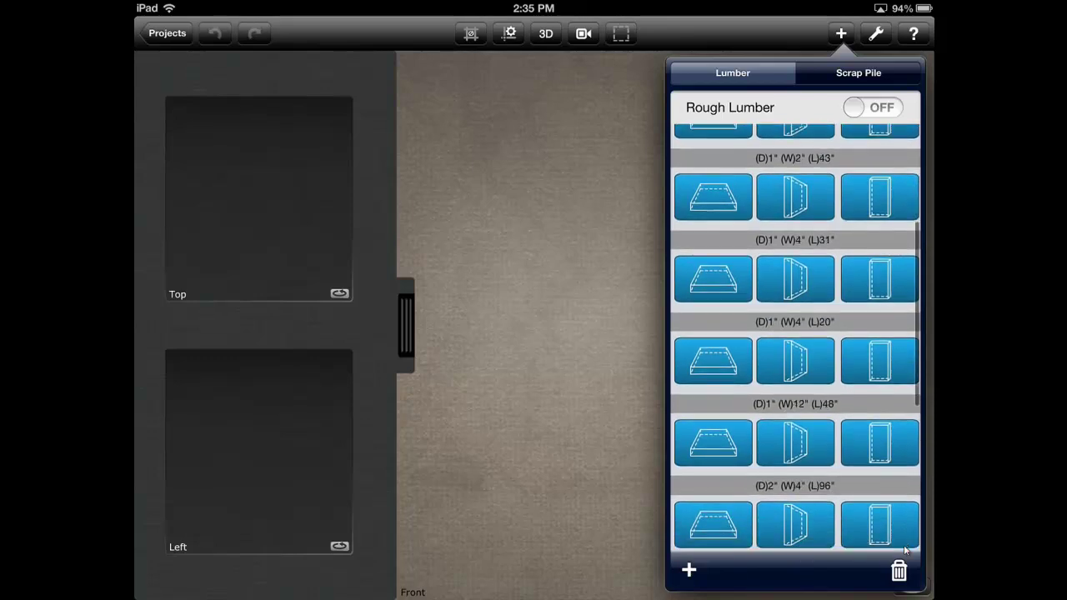
scroll(905, 550, down, 5)
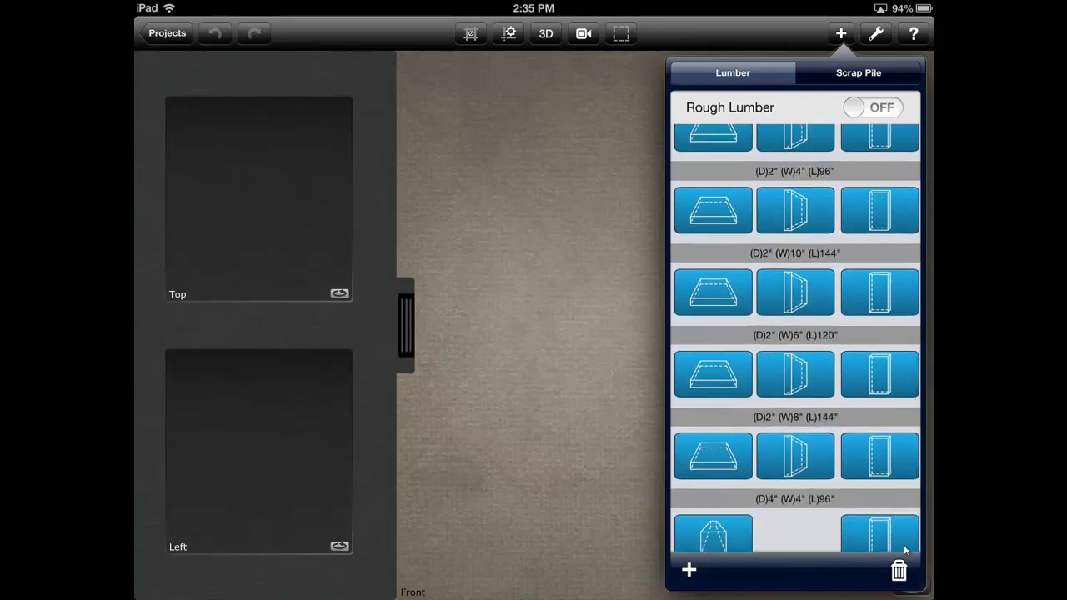
click(689, 570)
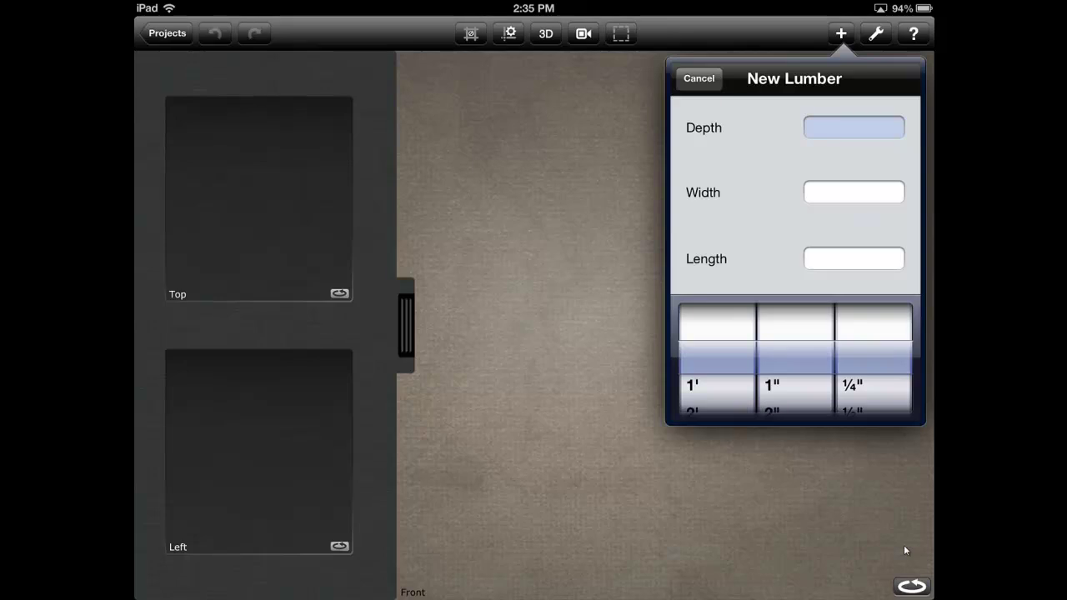
click(698, 78)
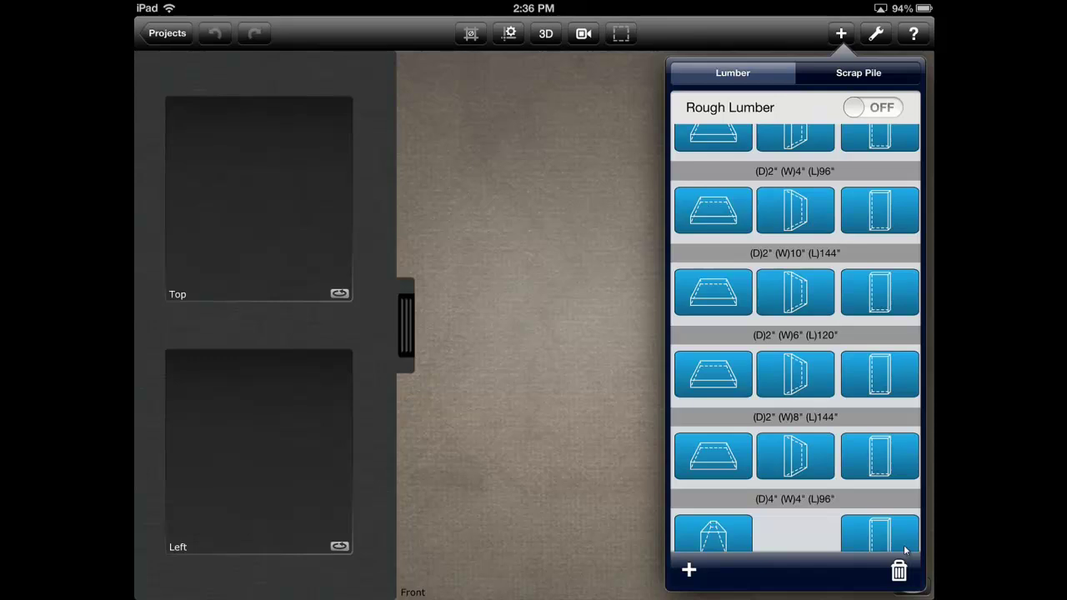
Scroll the Lumber list to find the 2"×4"×96" board row
scroll(905, 550, up, 5)
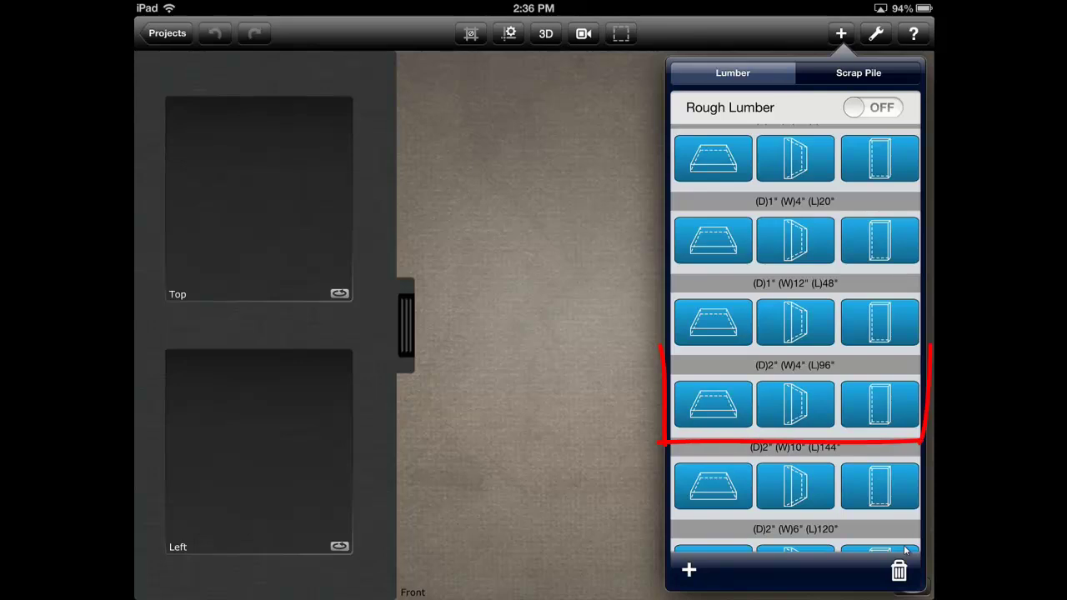
scroll(905, 550, up, 10)
scroll(905, 551, down, 5)
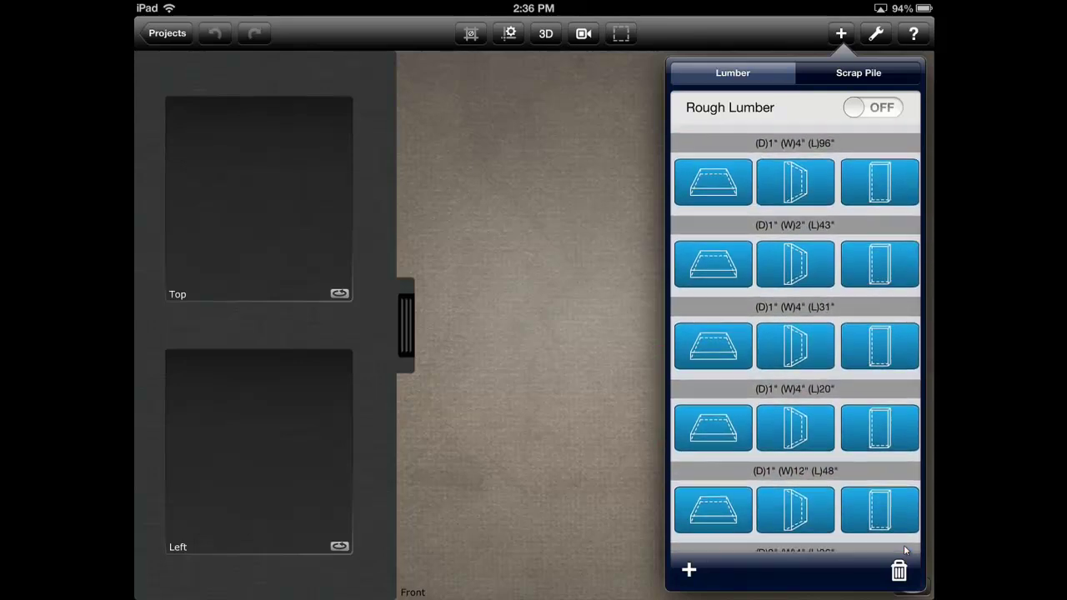
scroll(905, 550, down, 5)
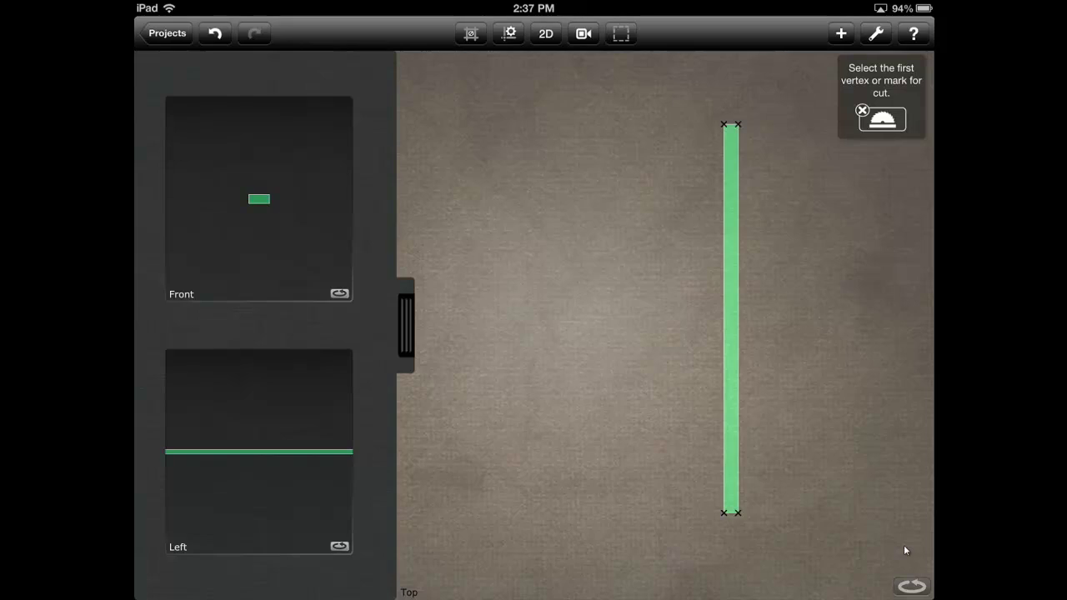
Saw the long board crosswise 20 inches from its top end
click(724, 125)
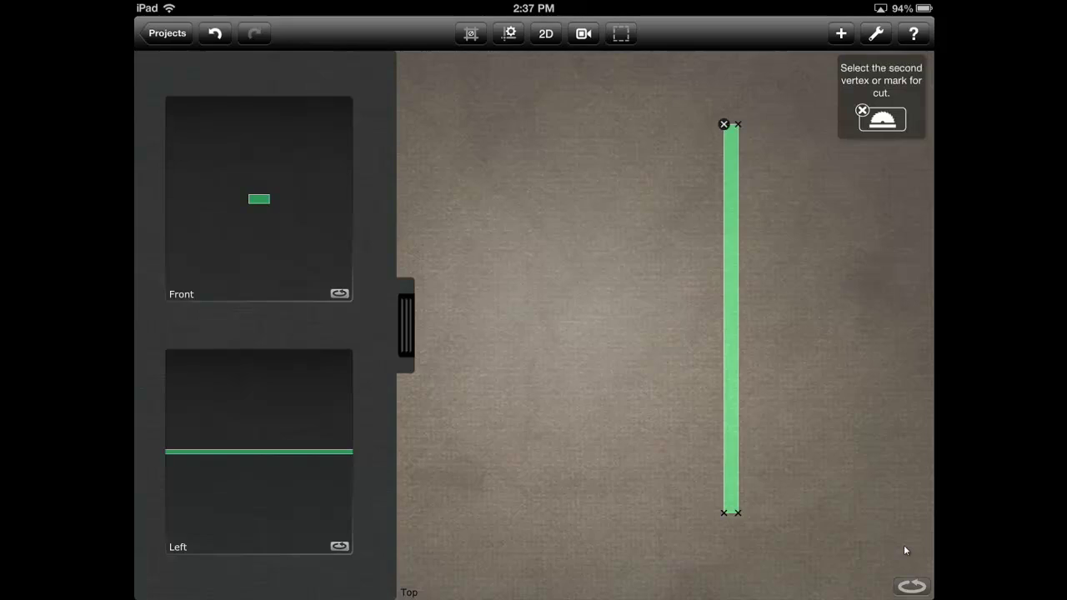
click(738, 125)
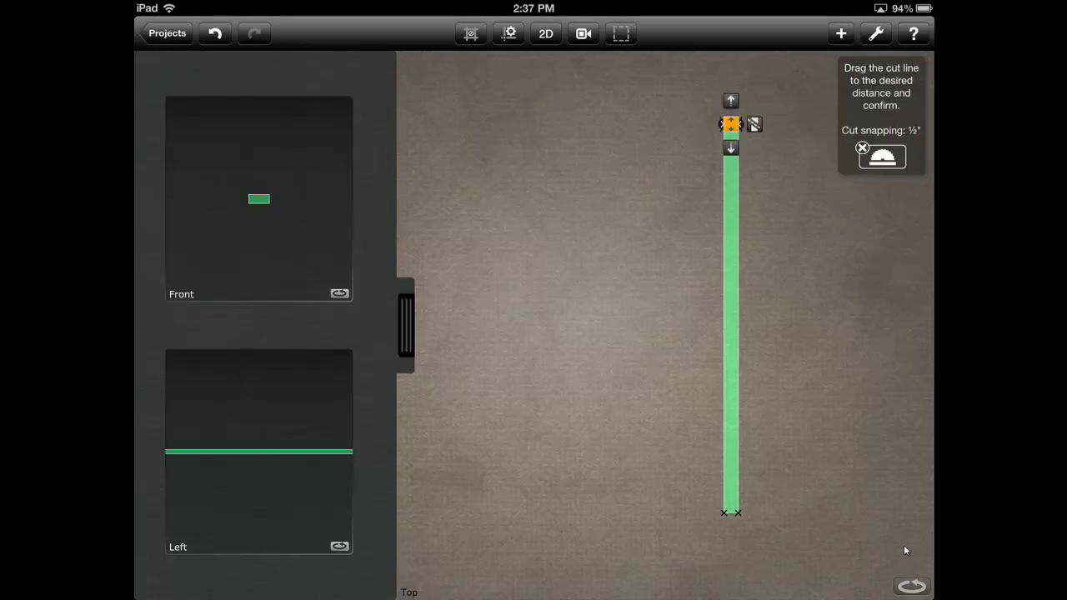
click(906, 551)
mouse_move(730, 125)
mouse_down()
mouse_move(730, 327)
mouse_move(730, 205)
mouse_up()
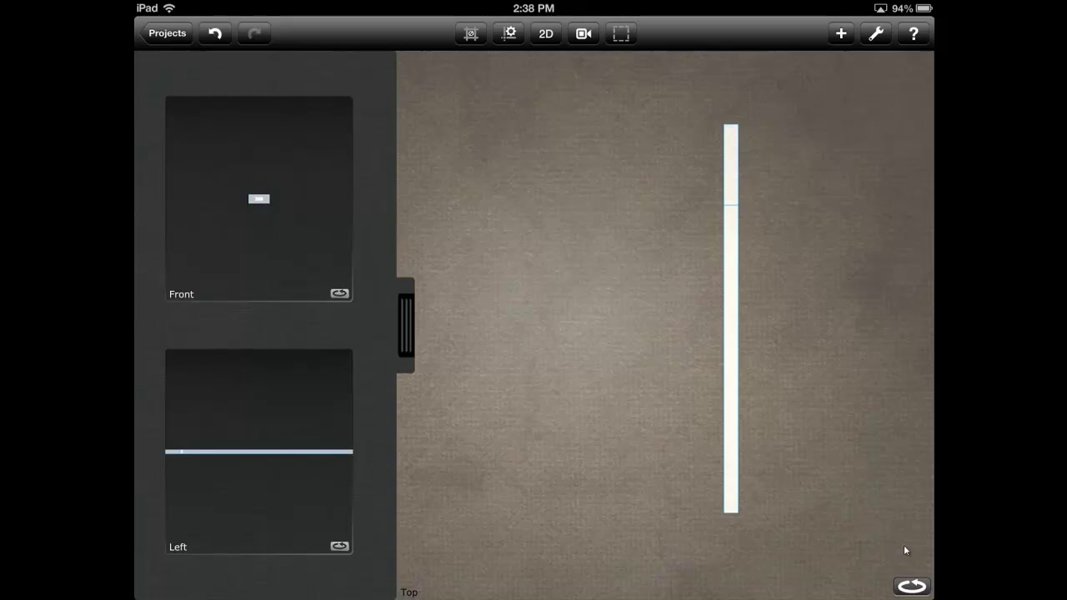
Delete the long lower offcut so only the short piece remains
click(730, 358)
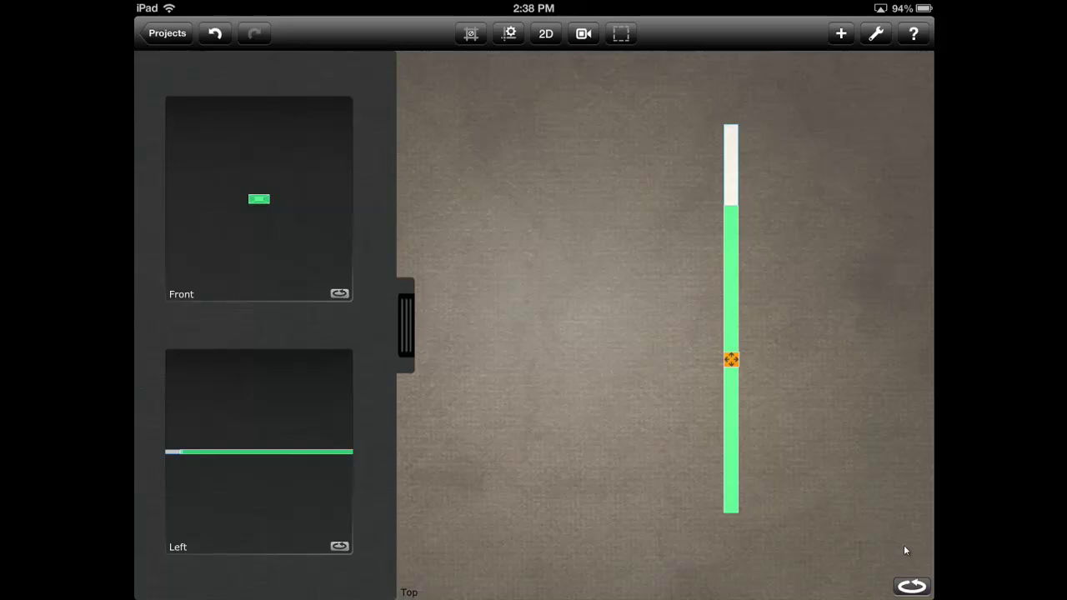
click(613, 294)
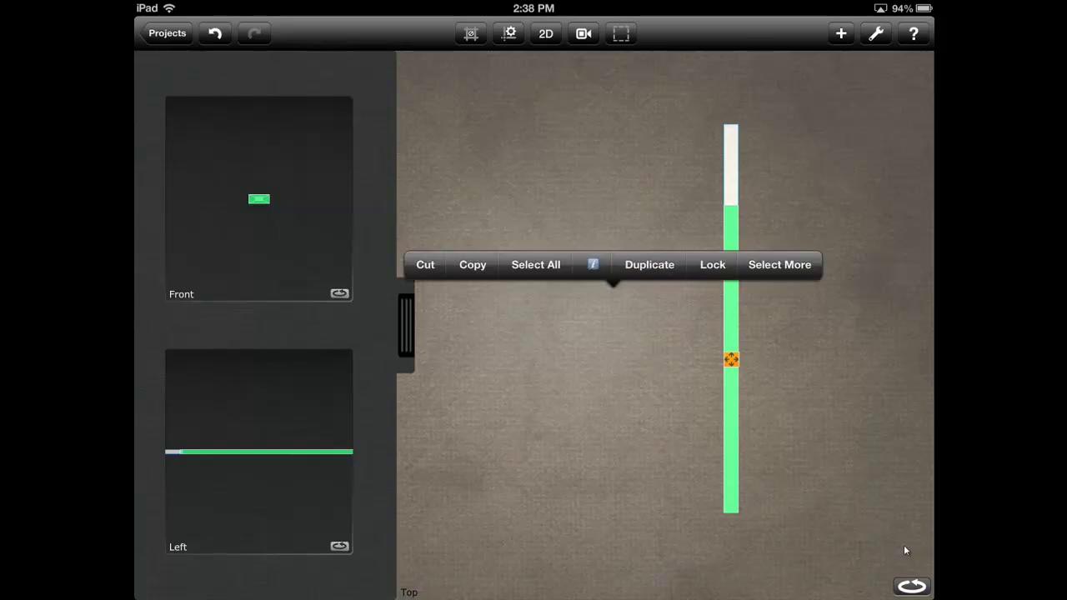
click(425, 265)
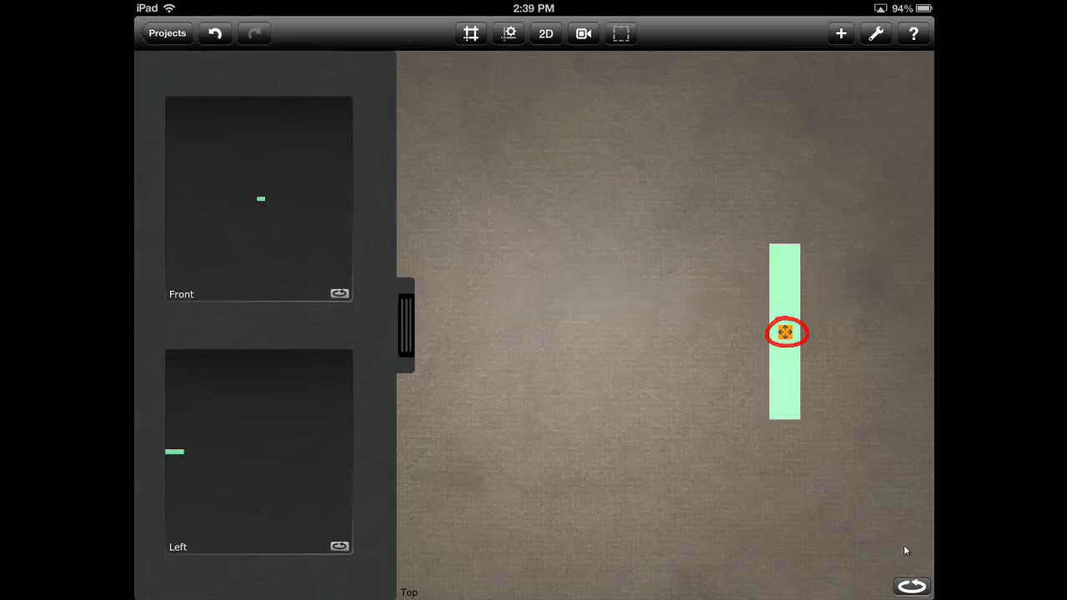
Place a copy of the short board to the left and duplicate it
drag(785, 333, 665, 340)
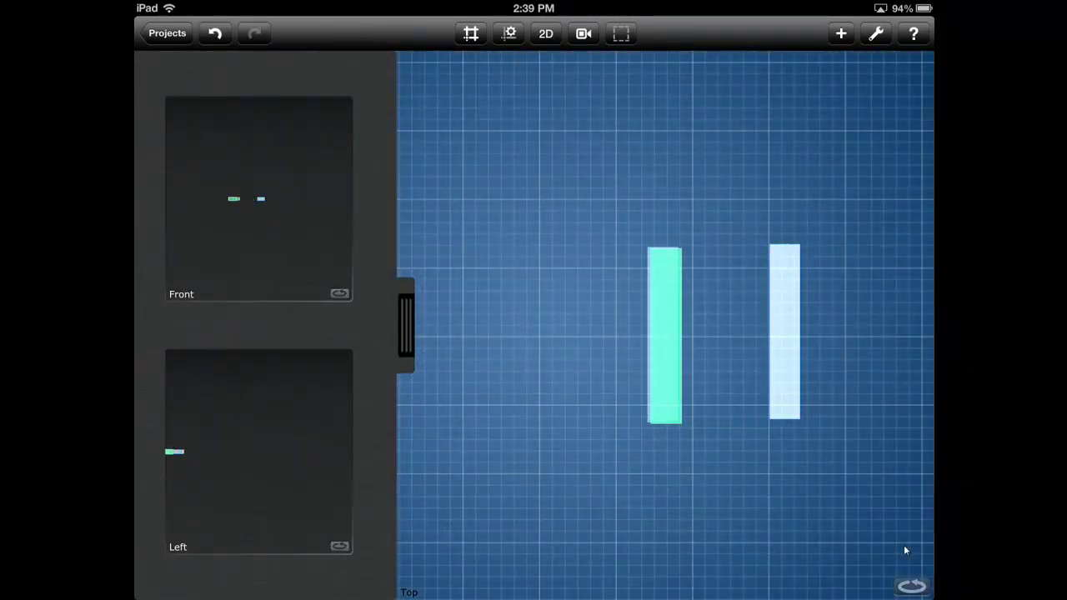
drag(664, 340, 587, 337)
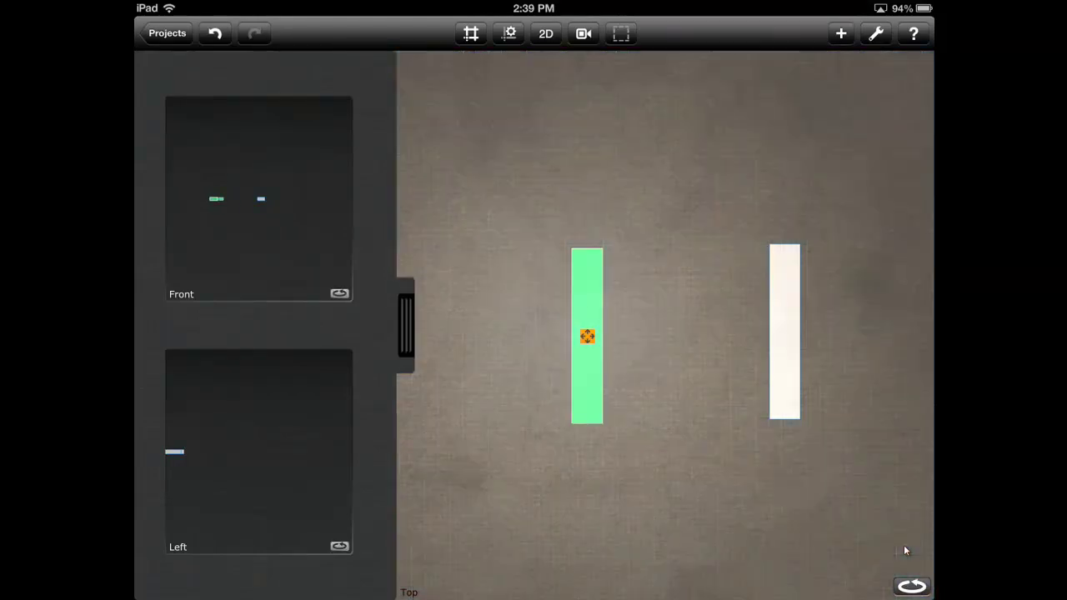
click(587, 336)
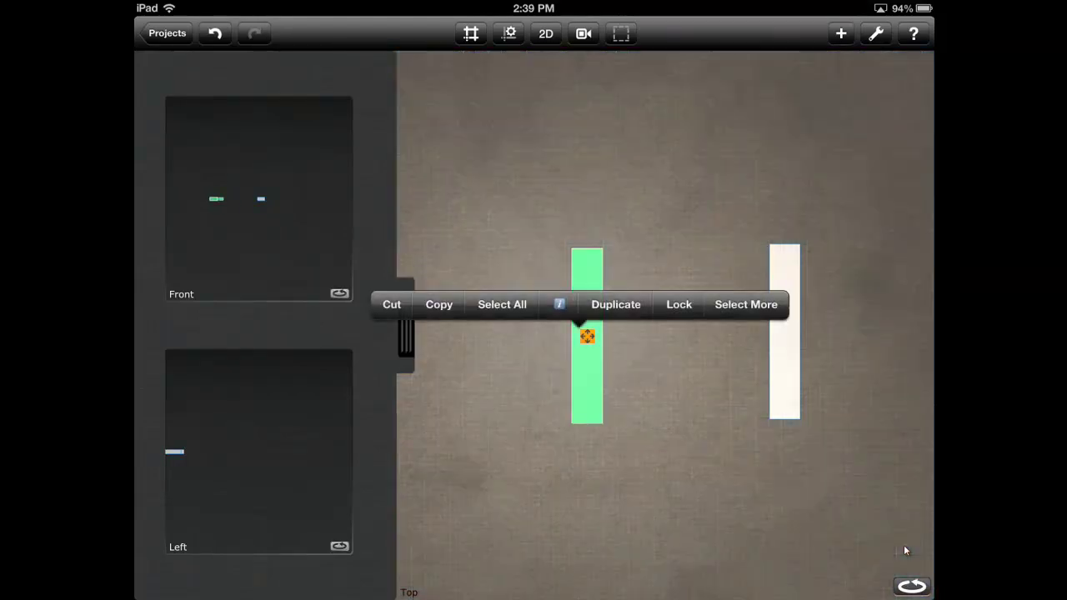
click(616, 304)
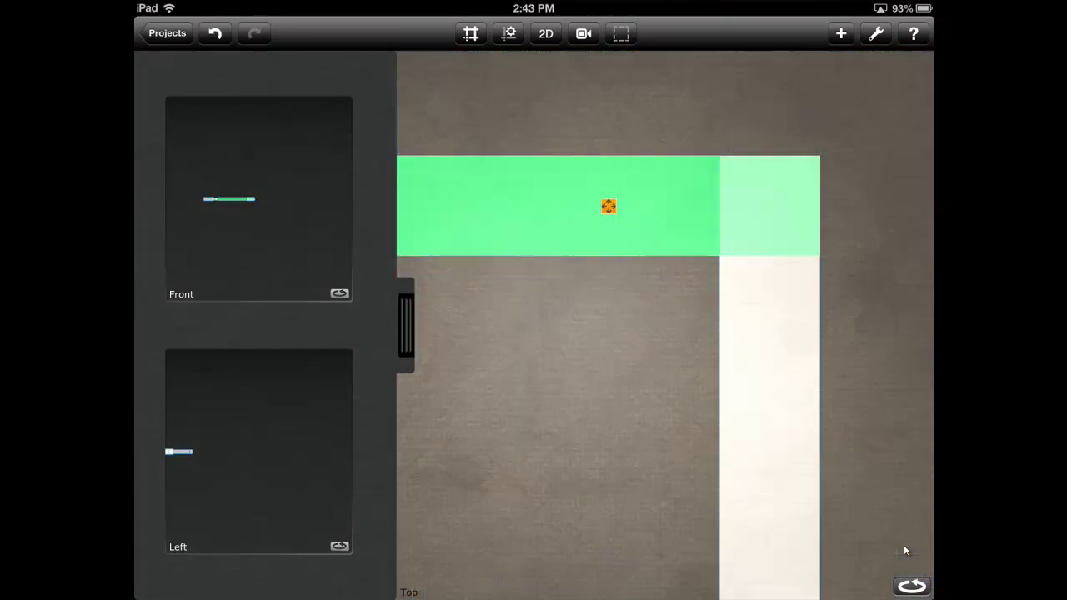
Butt the left leg flush against the top beam's end
click(912, 586)
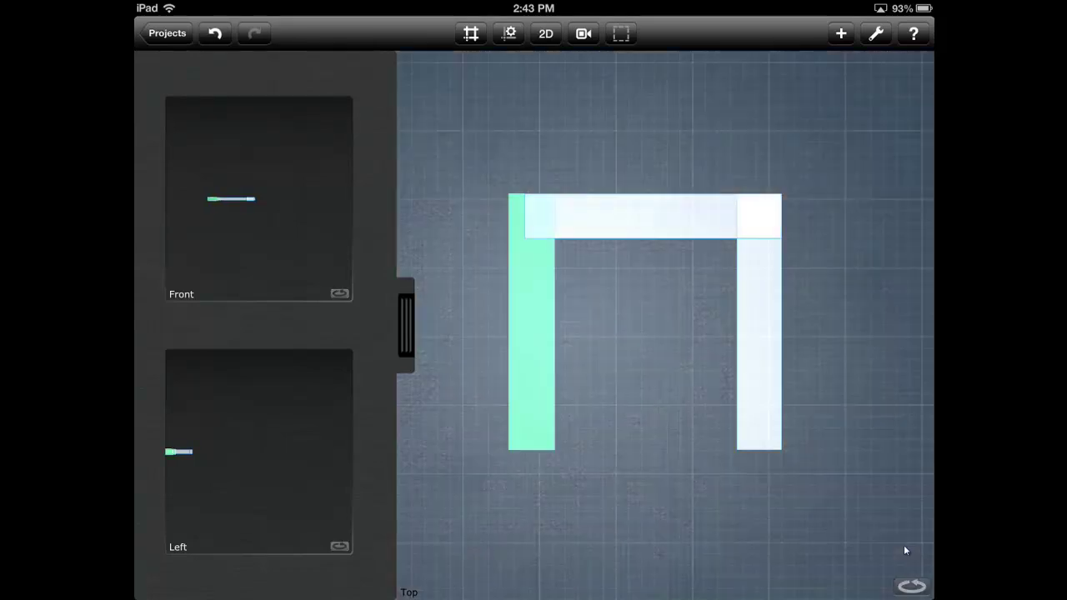
drag(509, 322, 547, 321)
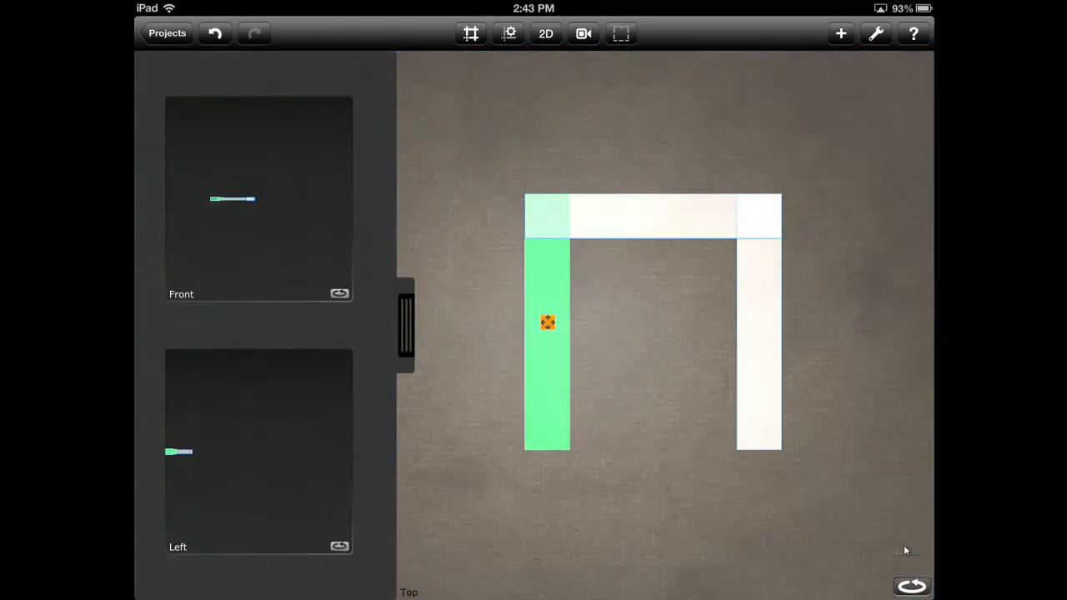
scroll(905, 550, up, 3)
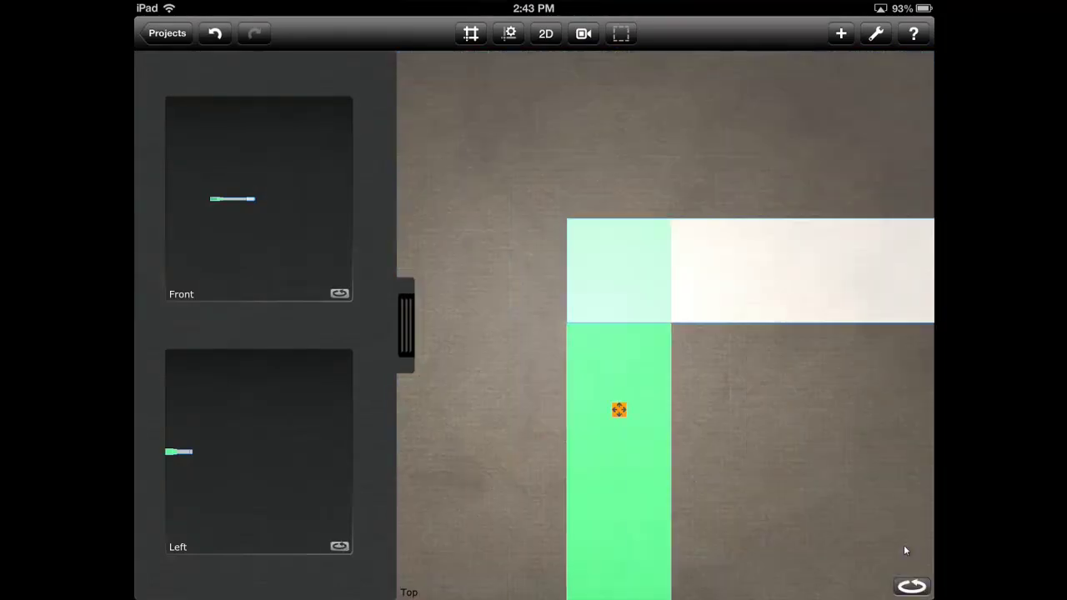
scroll(906, 550, down, 3)
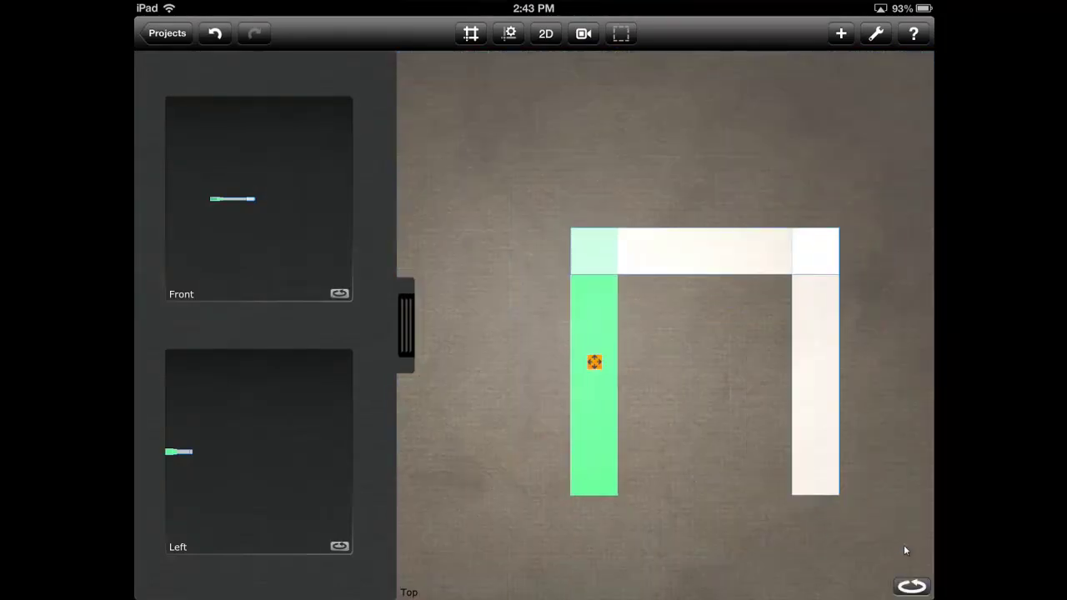
Duplicate the top board and move the copy down to form the bottom
key(Tab)
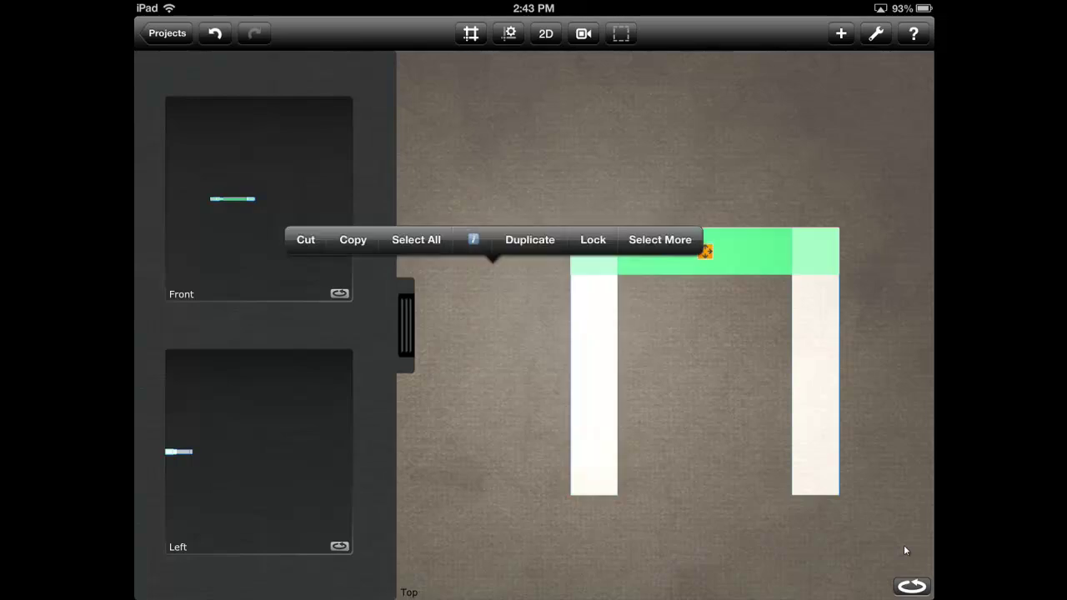
click(530, 239)
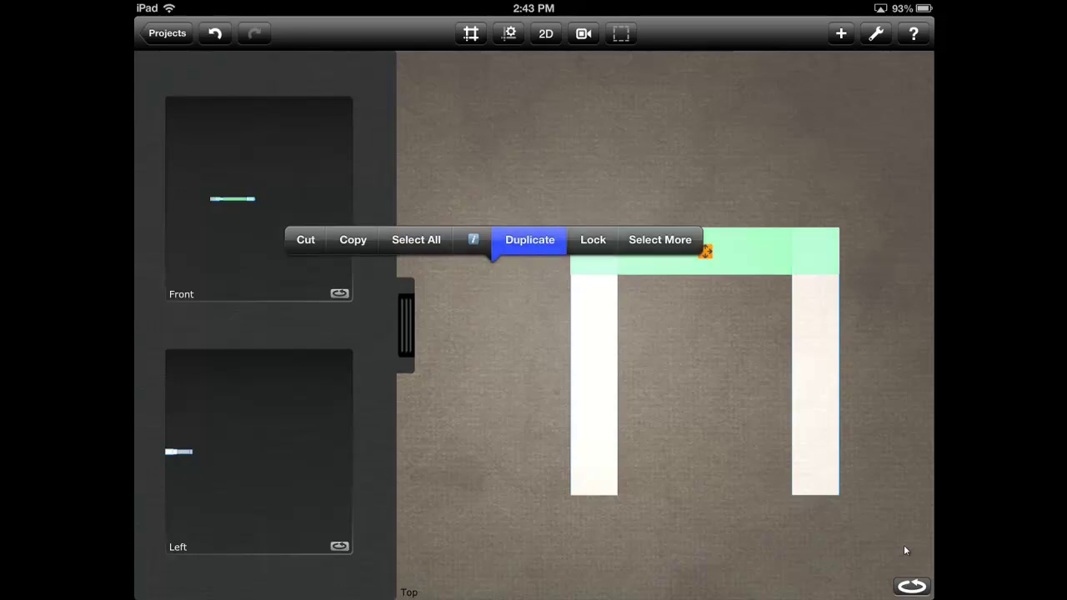
drag(704, 251, 708, 477)
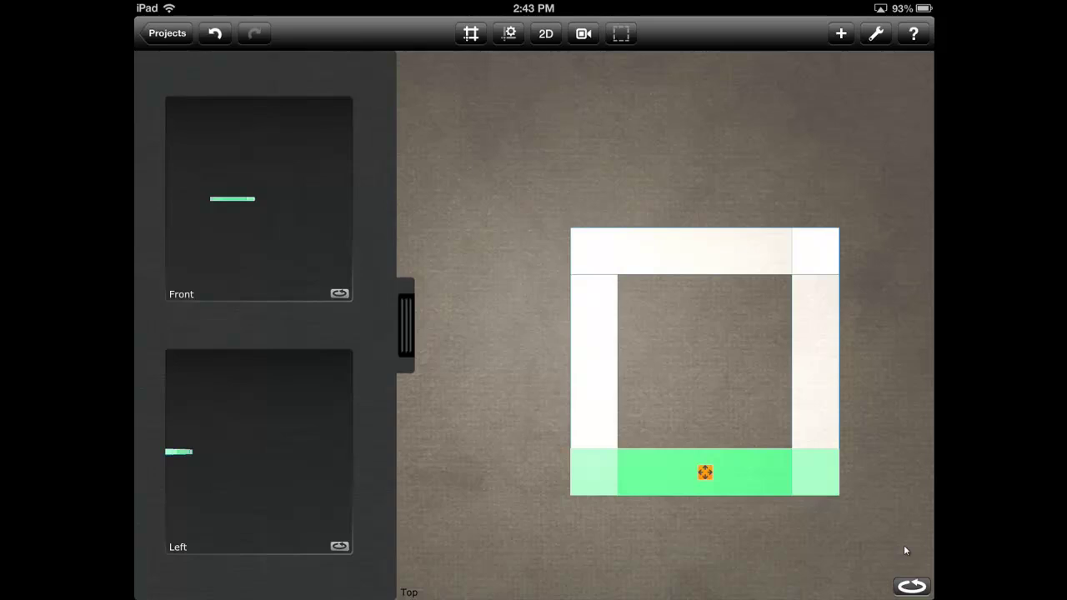
Zoom into the frame's lower-right corner and activate the Mark tool
scroll(907, 550, up, 2)
scroll(906, 550, up, 2)
scroll(906, 550, up, 2)
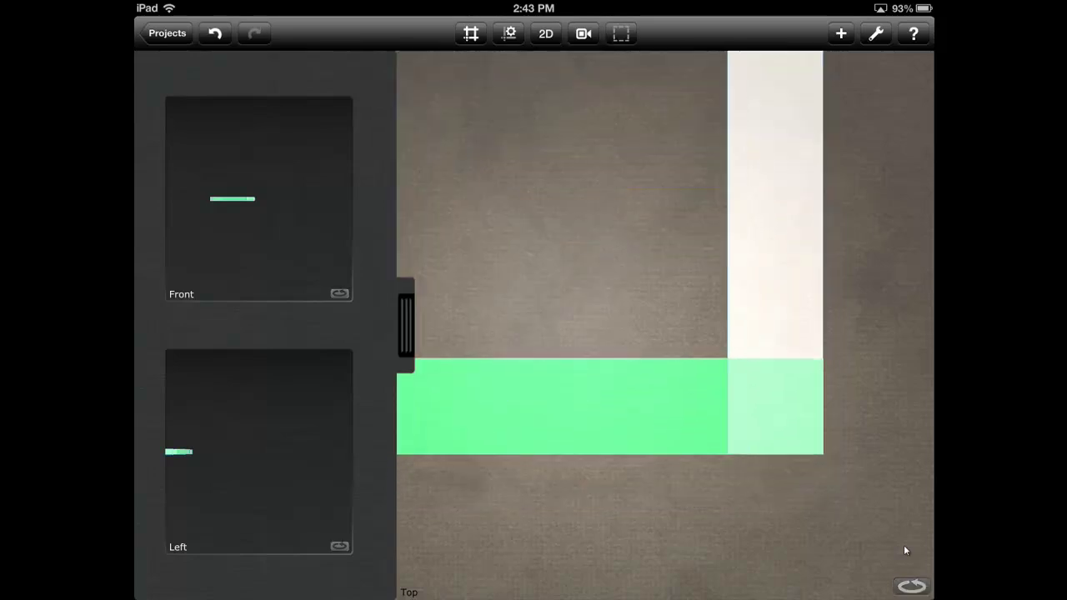
scroll(906, 551, up, 1)
scroll(906, 550, up, 1)
scroll(906, 550, up, 1)
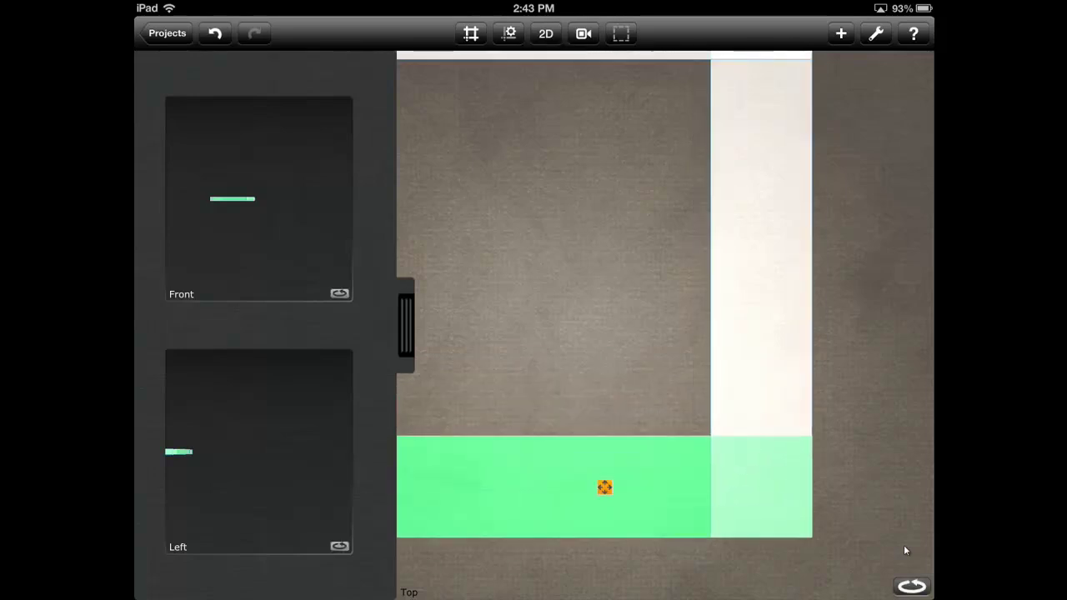
click(877, 34)
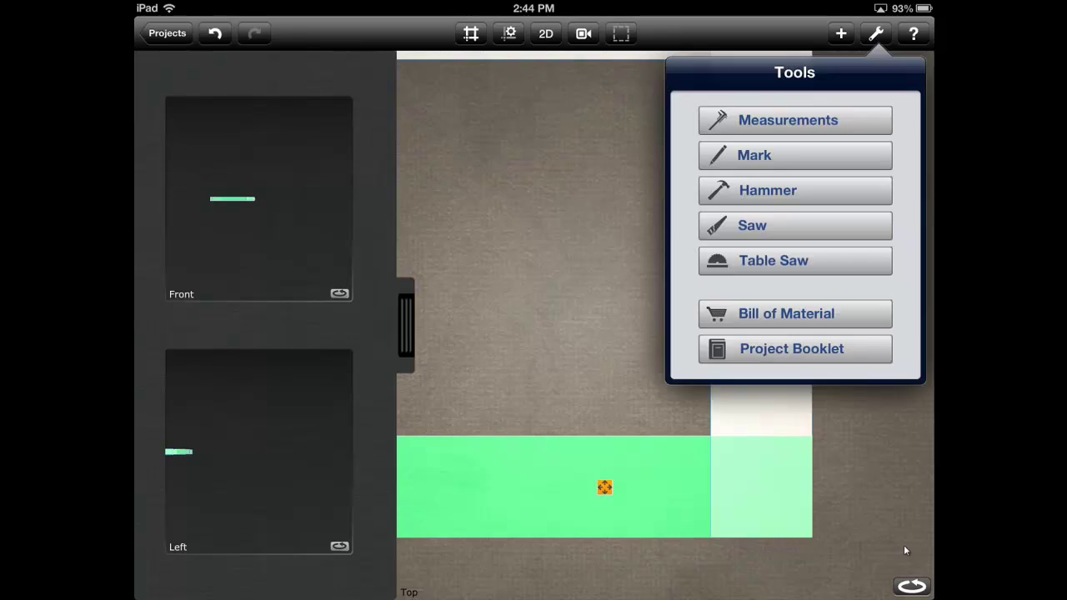
click(755, 155)
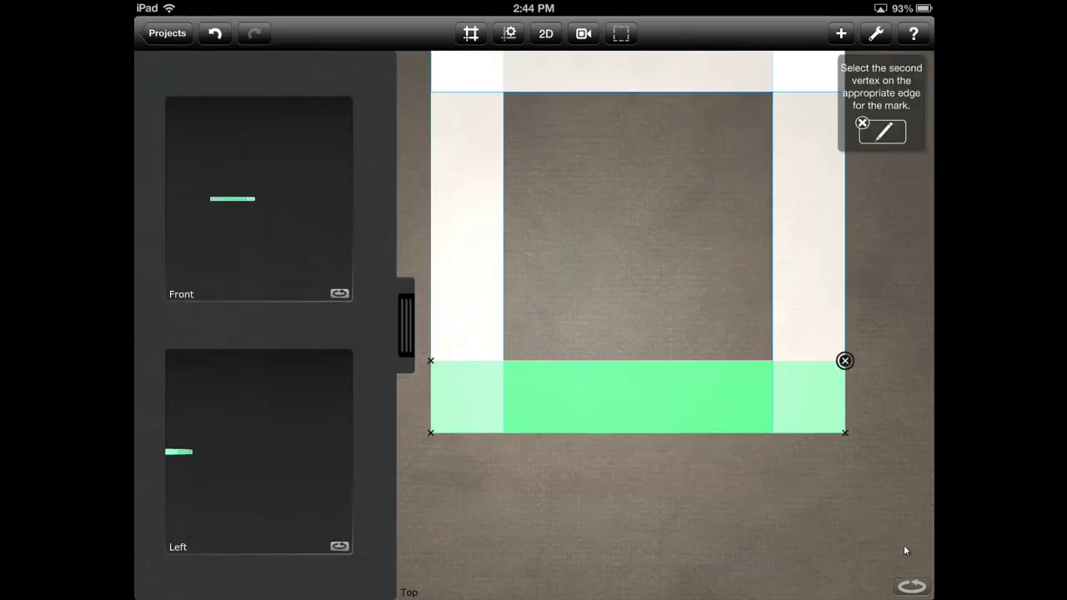
Place and confirm a mark 3½" from the bottom board's right end
click(430, 361)
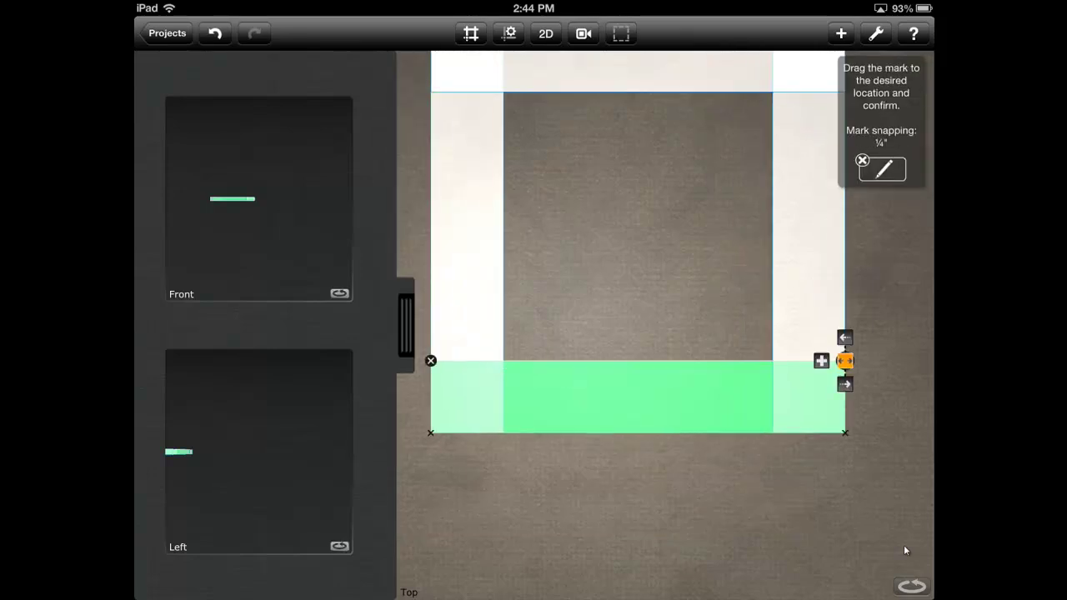
drag(846, 360, 772, 360)
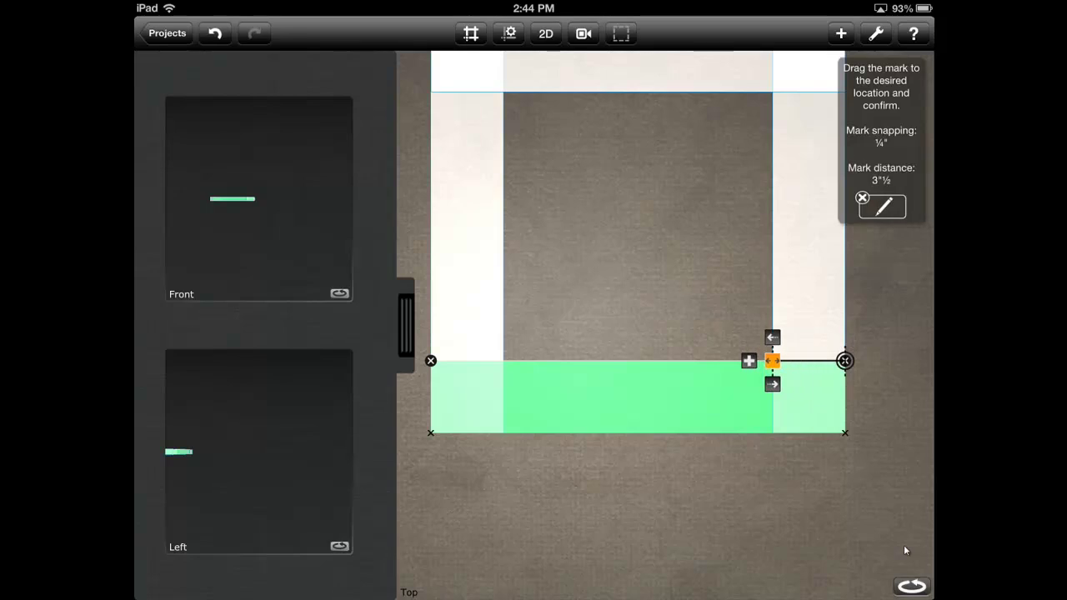
click(882, 206)
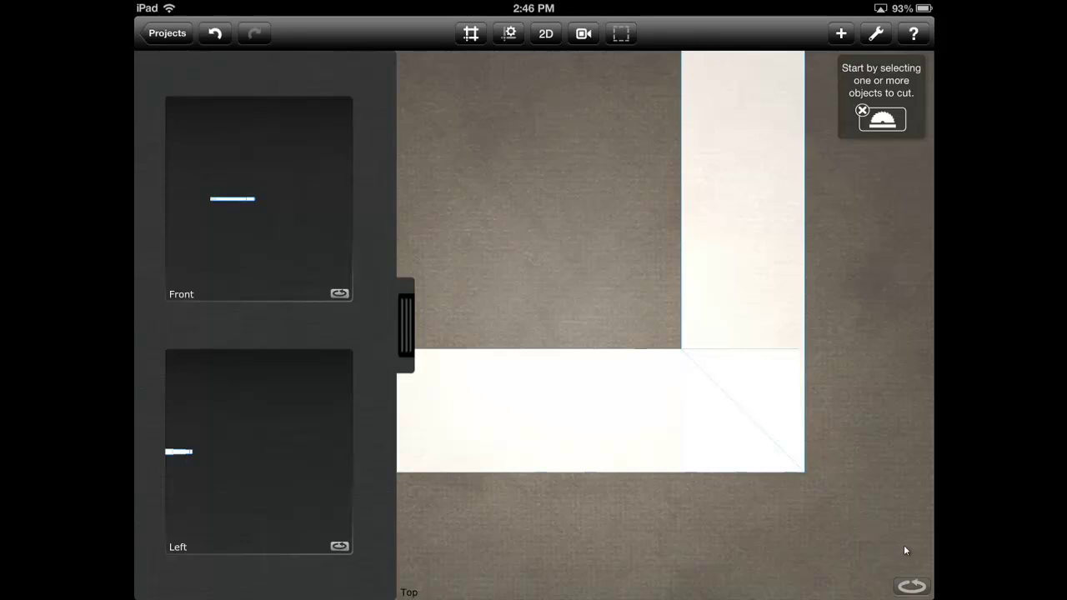
Cut away the triangular waste piece at the bottom-right corner
click(762, 392)
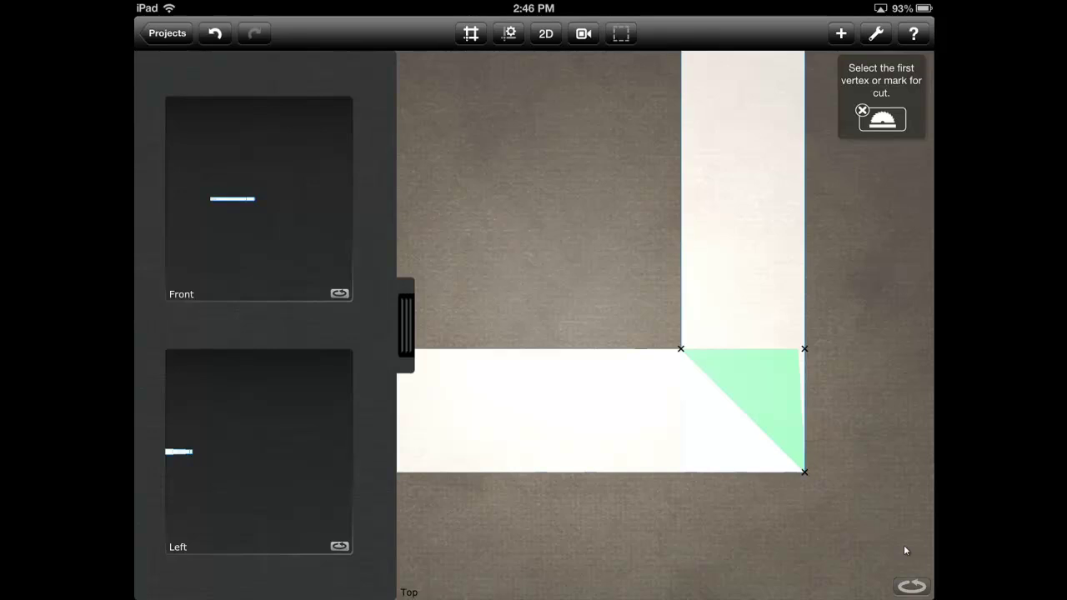
click(567, 221)
click(424, 200)
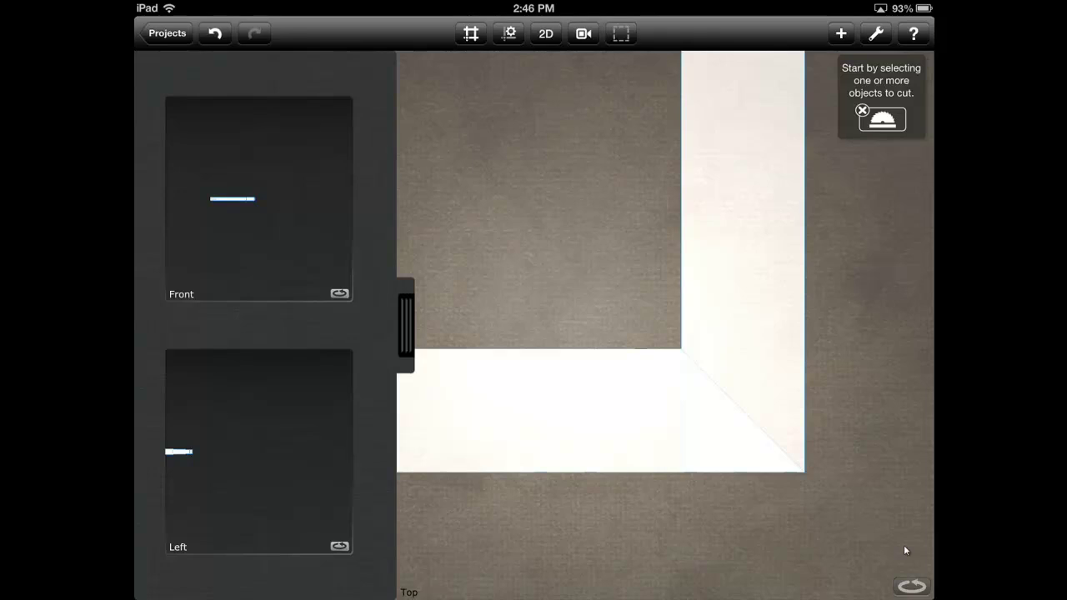
Check the corner joint from below and above, then undo the stray bottom-board move
click(542, 409)
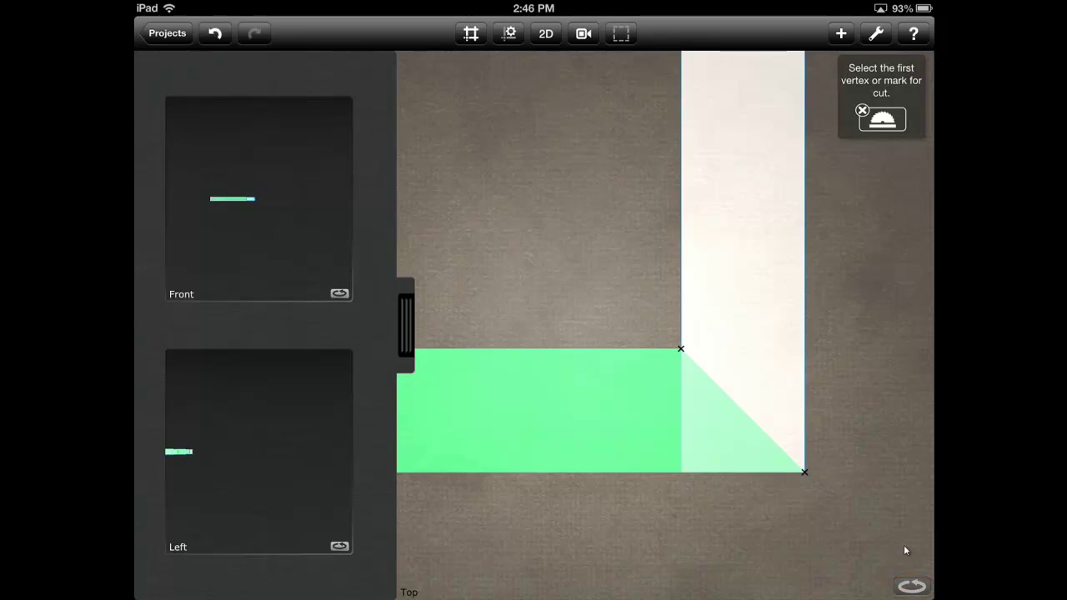
click(911, 586)
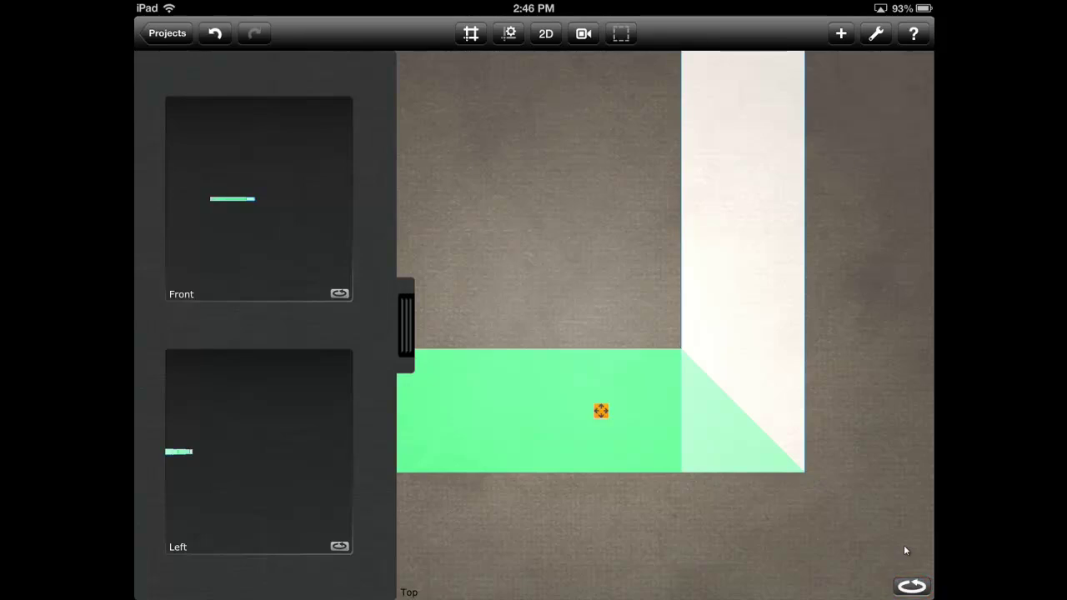
click(911, 586)
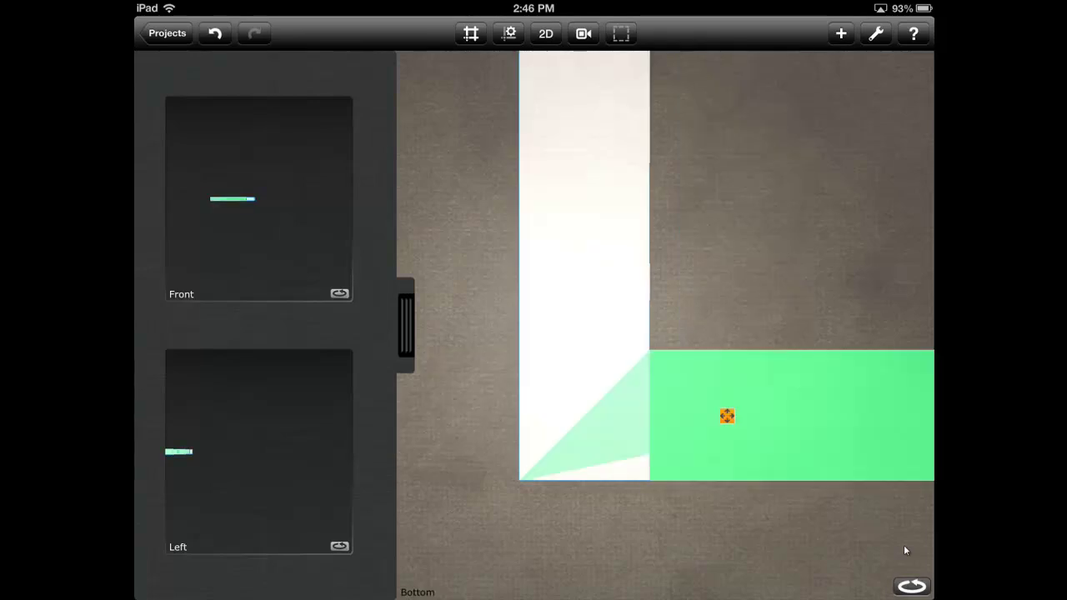
click(911, 586)
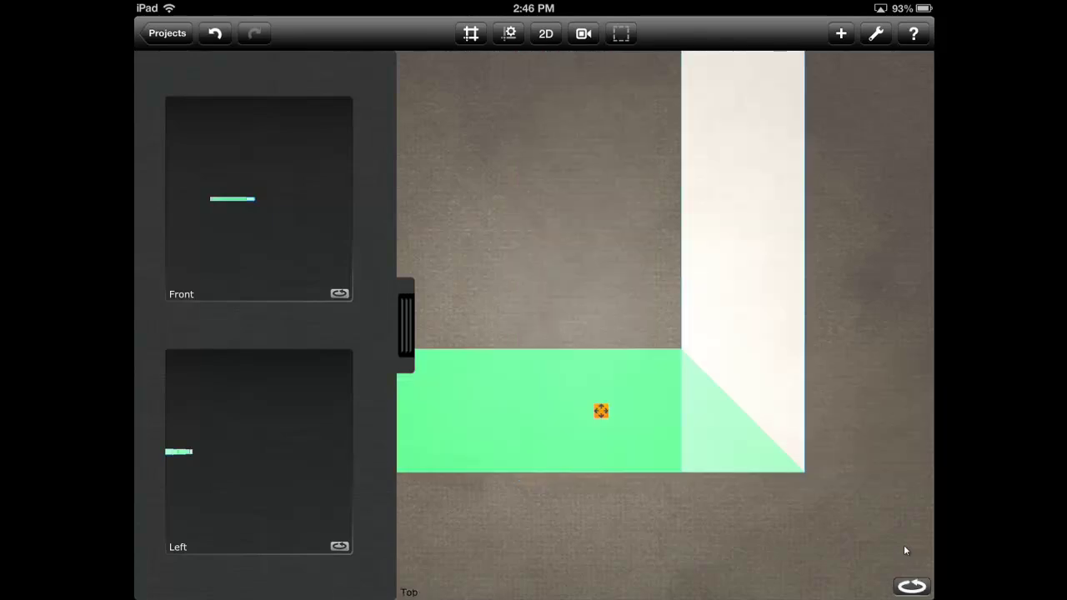
click(911, 586)
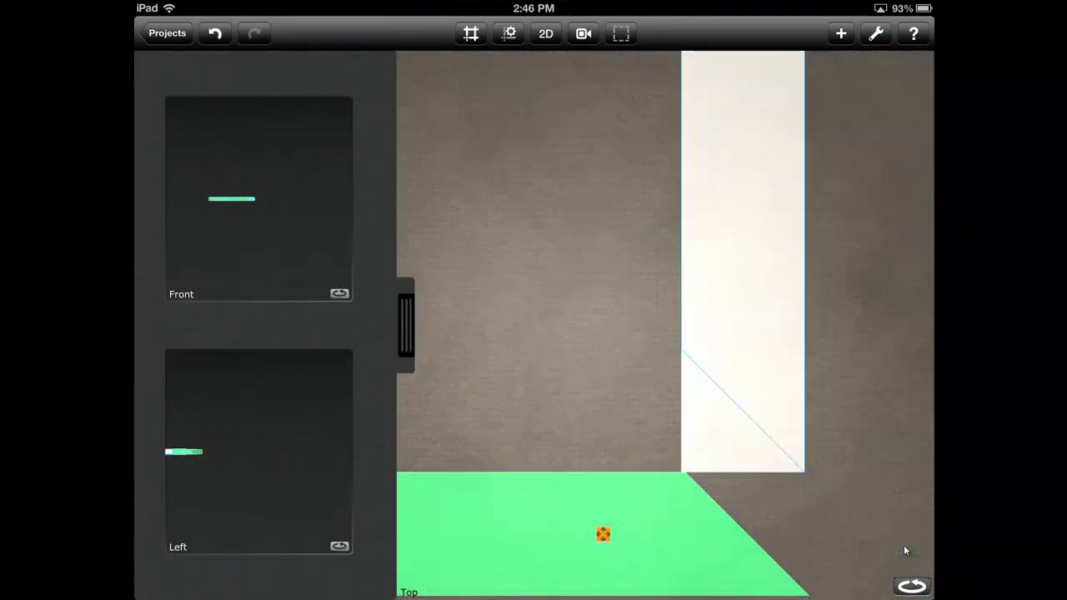
click(743, 411)
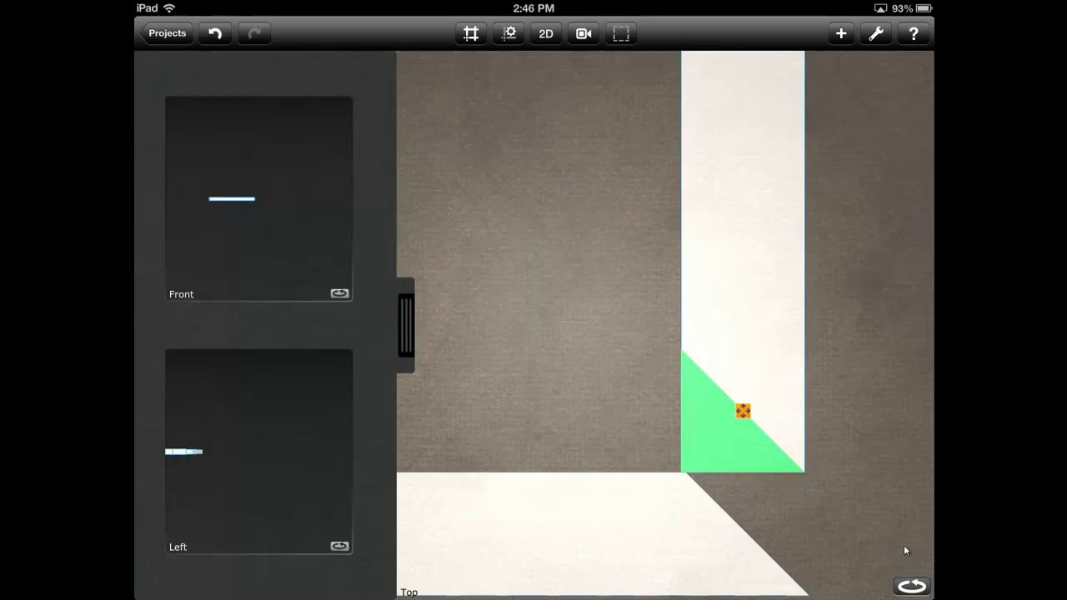
key(ctrl+z)
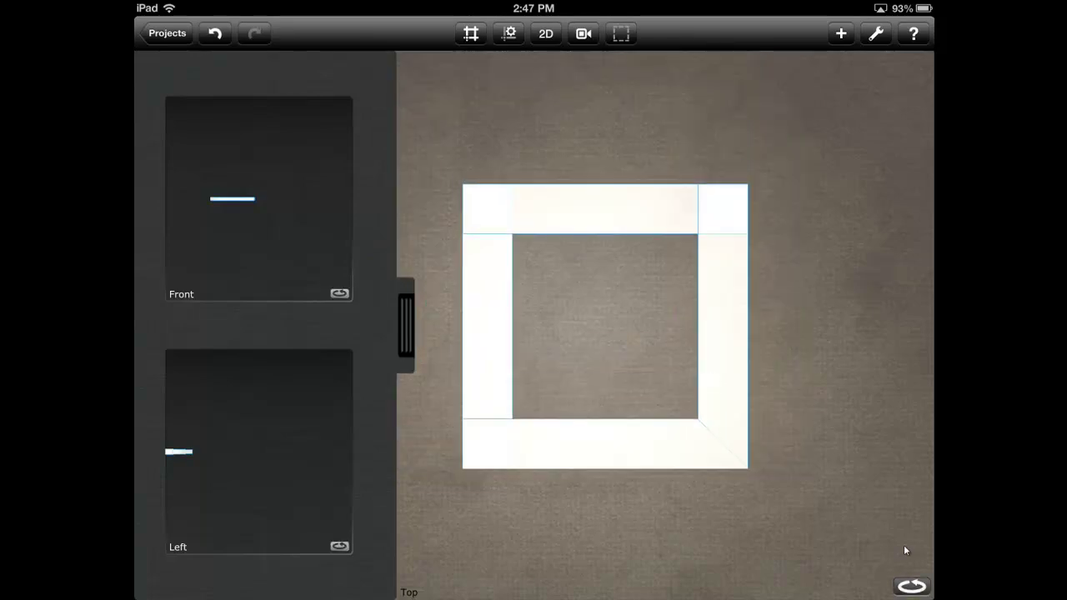
click(912, 586)
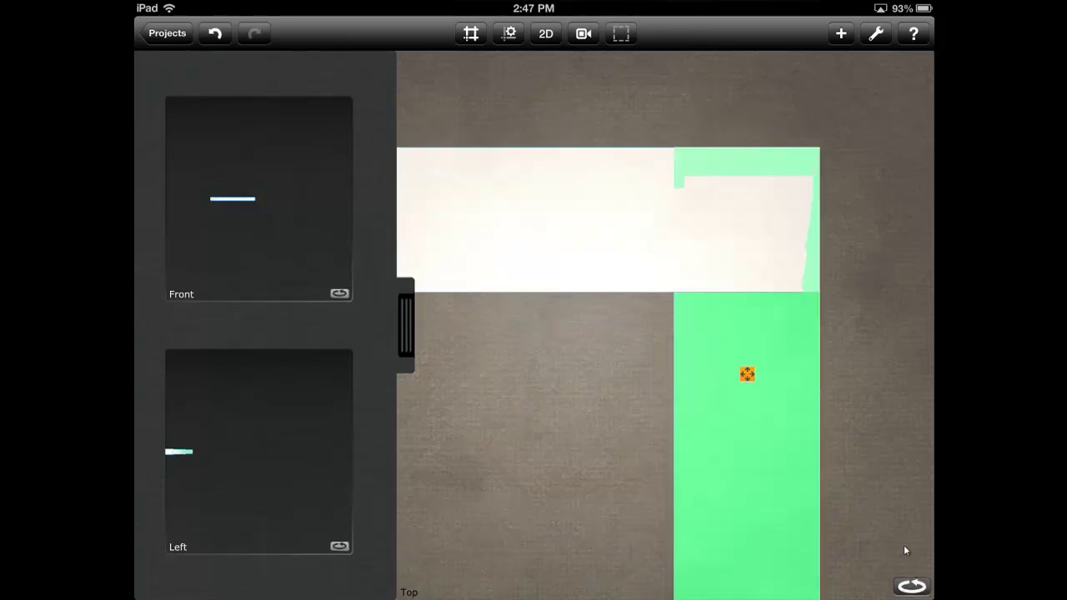
Mark the right vertical board 3½" down from its top corner
click(876, 33)
click(794, 155)
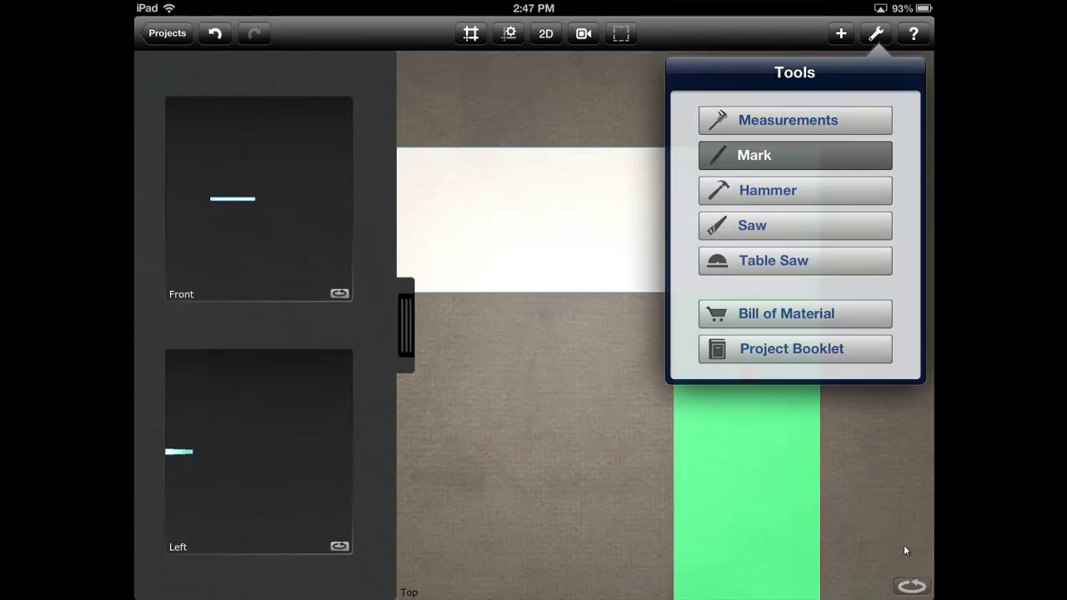
click(673, 148)
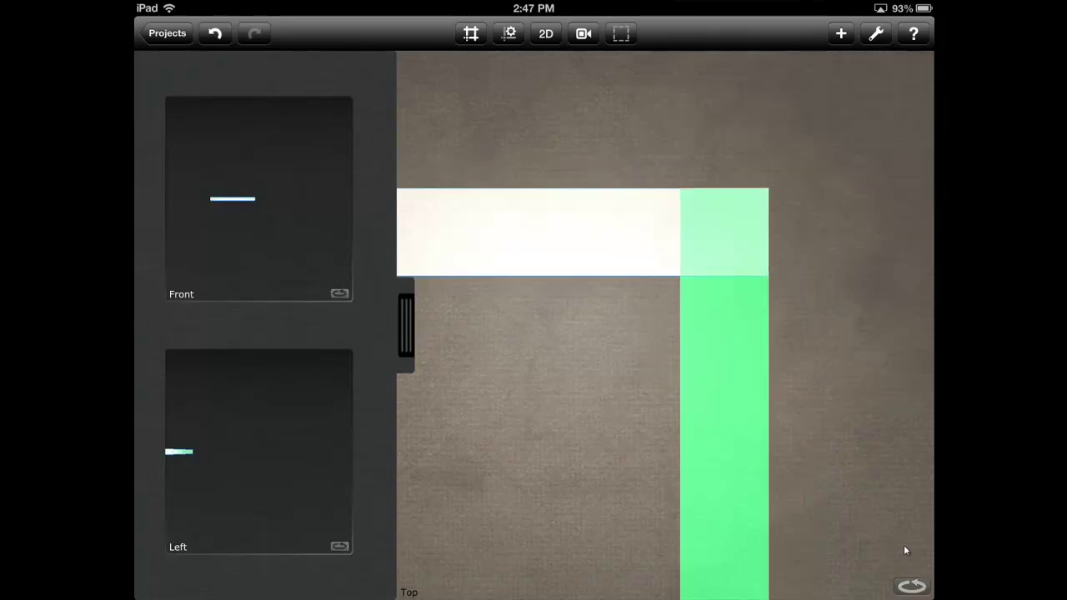
click(694, 546)
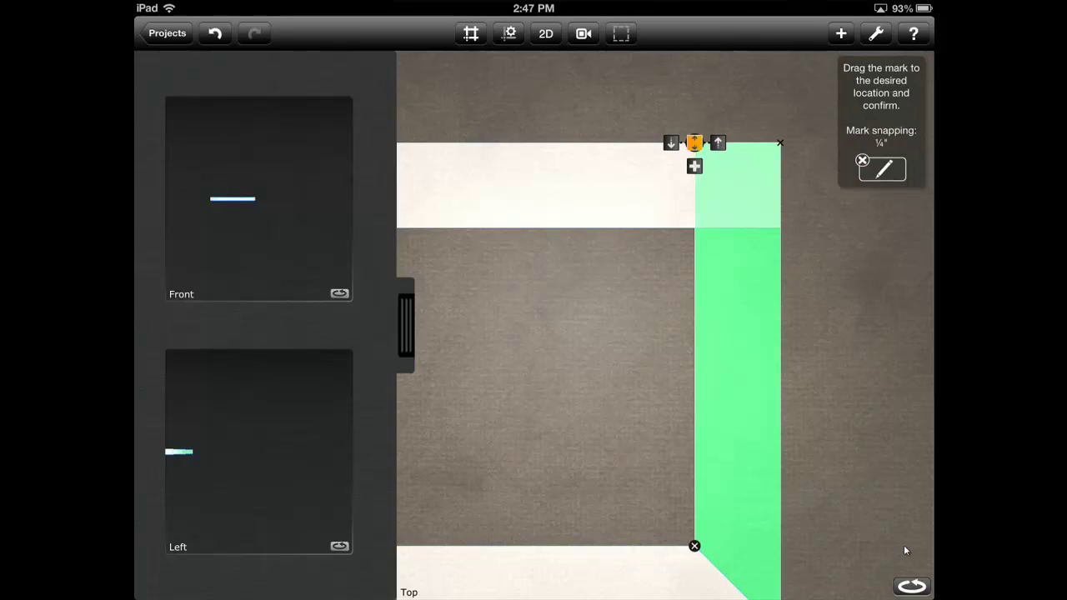
drag(694, 143, 695, 228)
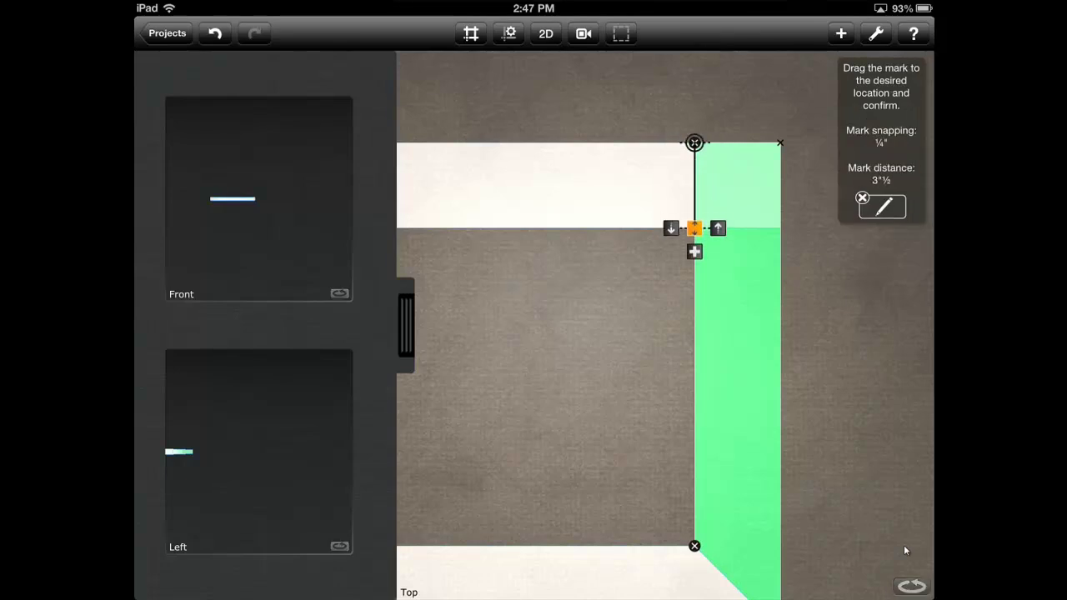
click(882, 206)
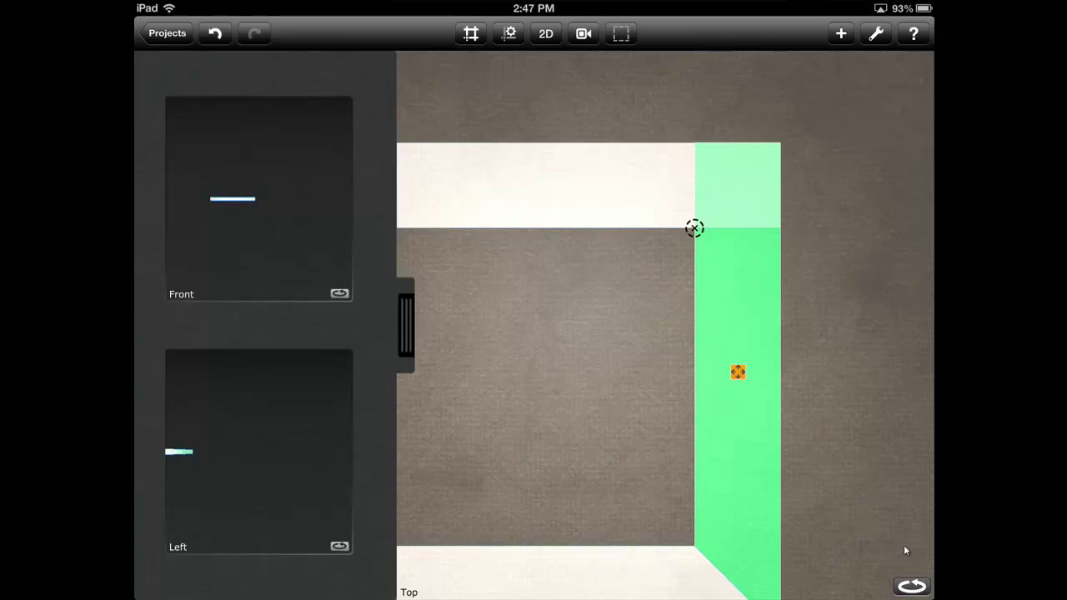
Table-saw a diagonal cut from the mark to the outer corner and remove the leftover triangle
click(877, 34)
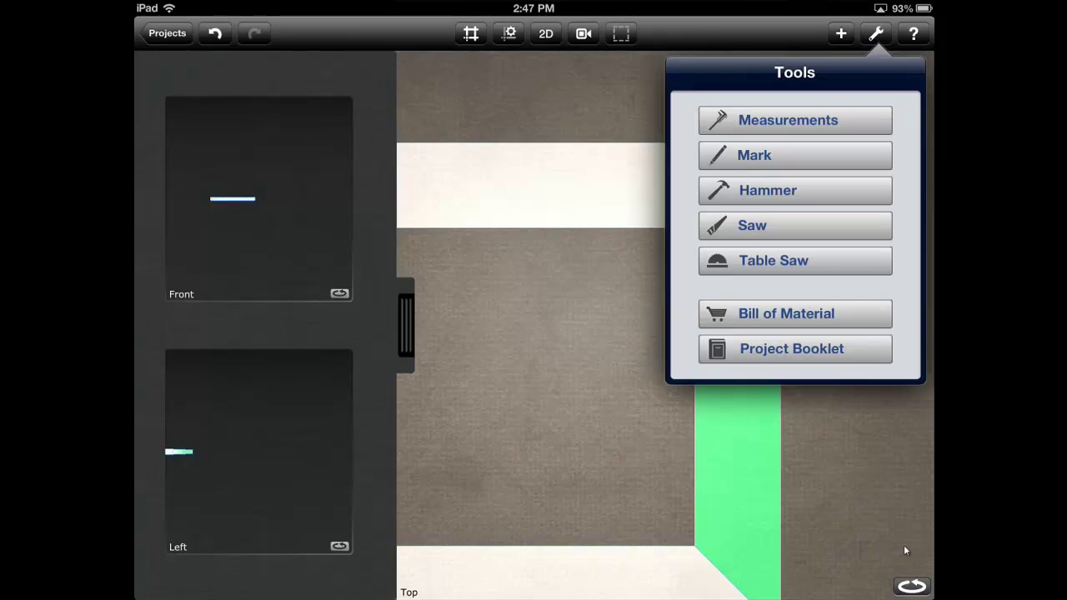
click(795, 260)
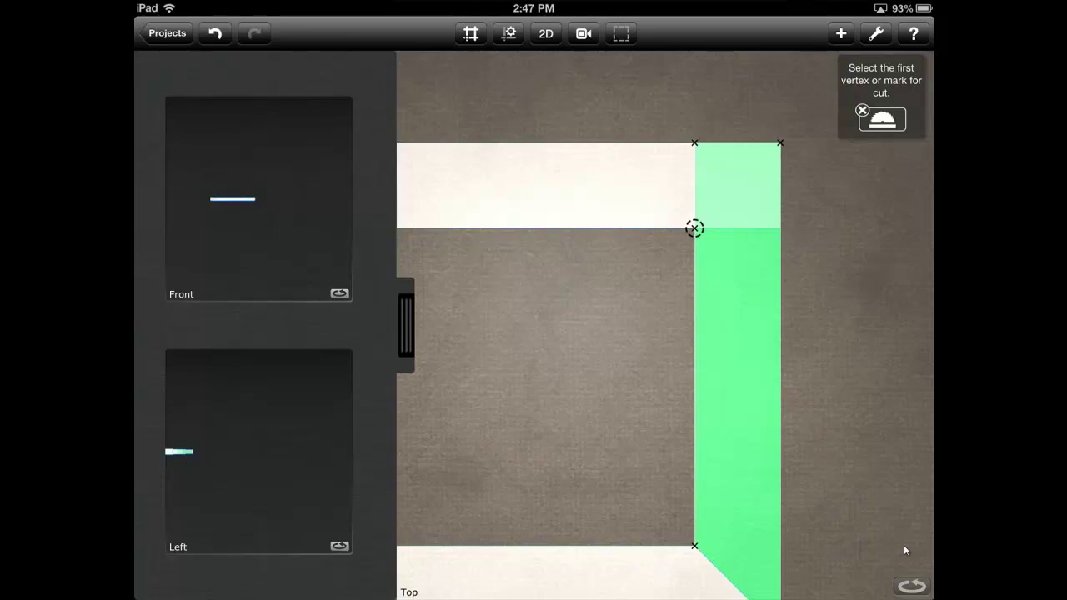
click(695, 227)
click(780, 142)
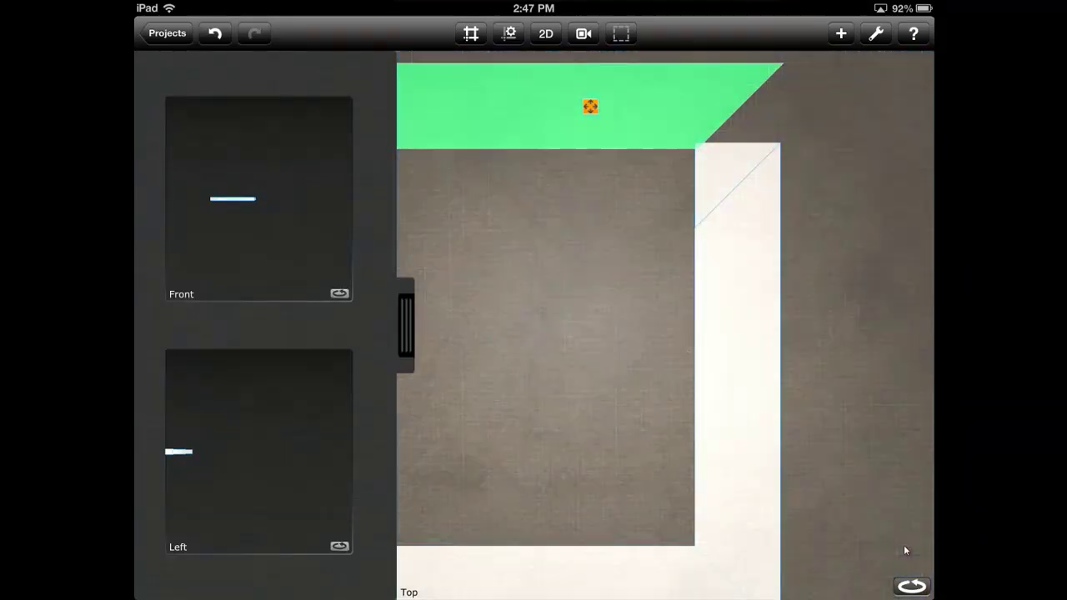
key(ctrl+z)
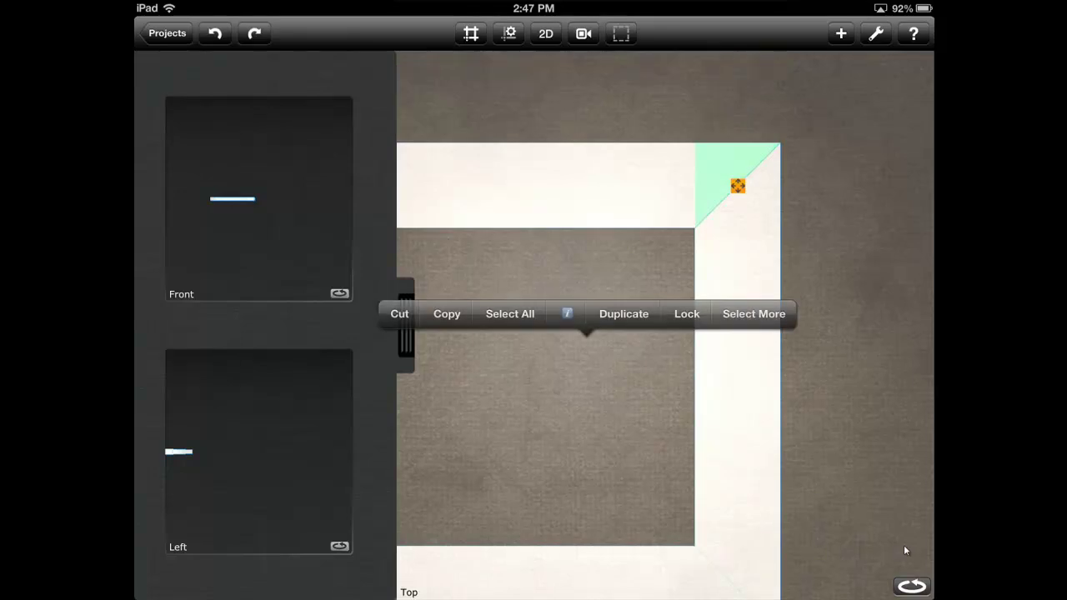
click(399, 314)
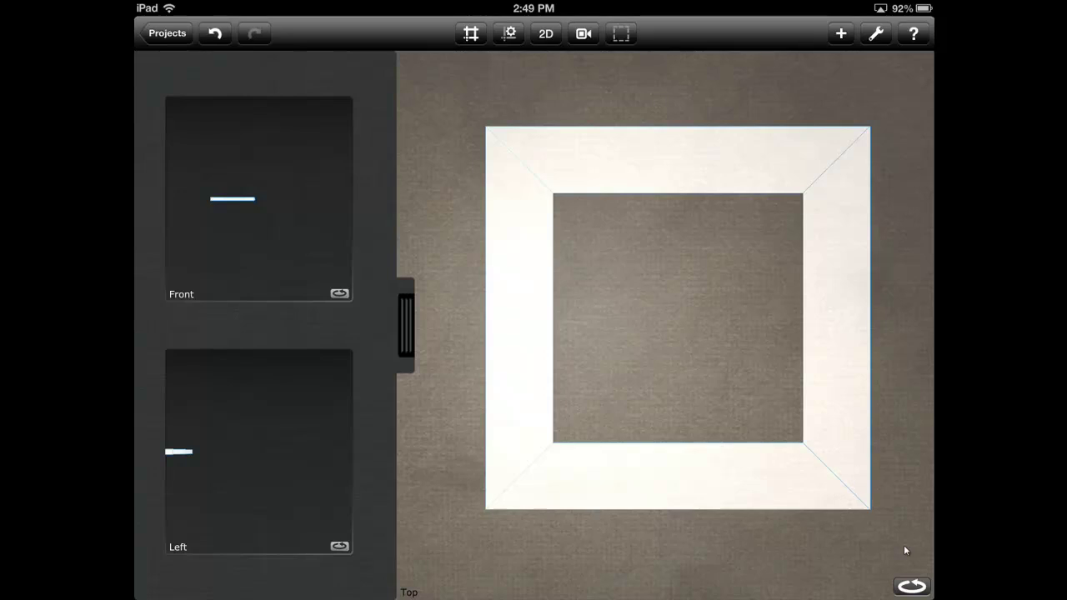
click(912, 586)
Nail the top, right, bottom and left boards together with the Hammer
click(875, 33)
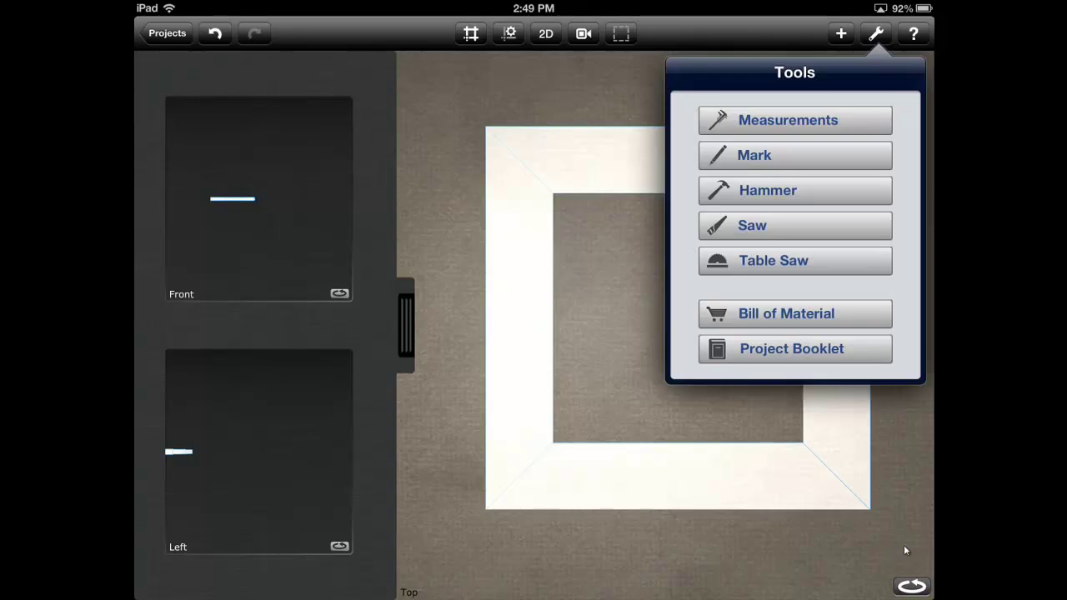
click(795, 191)
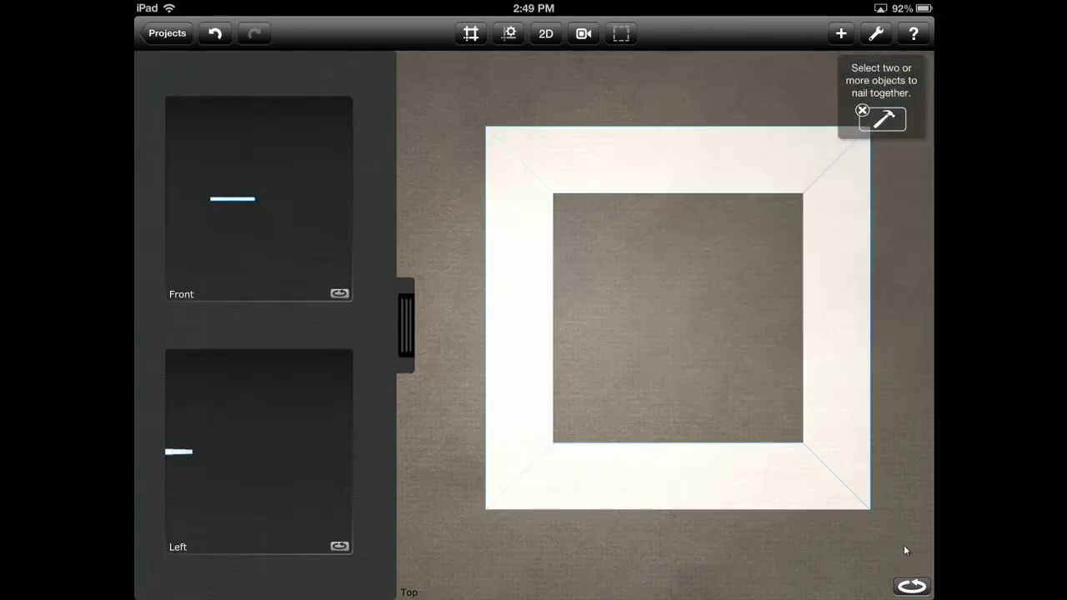
click(677, 158)
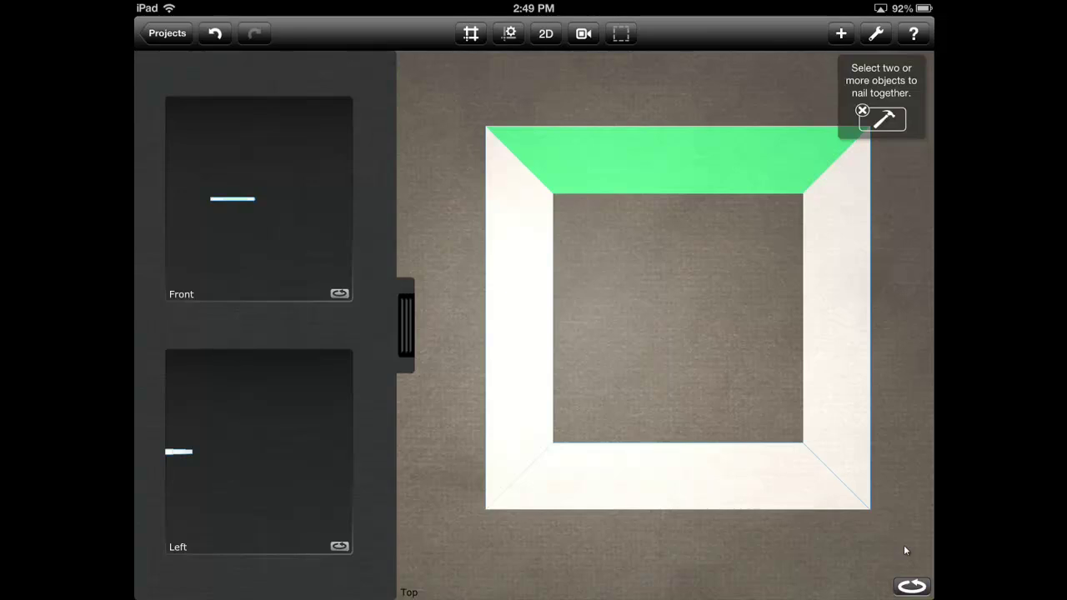
click(836, 317)
click(677, 475)
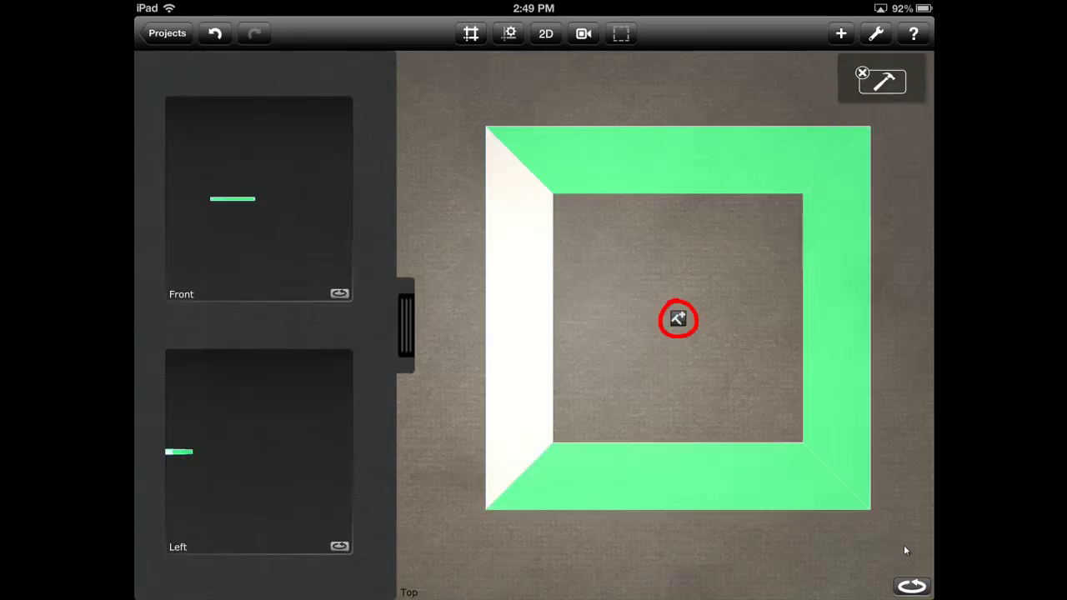
click(519, 317)
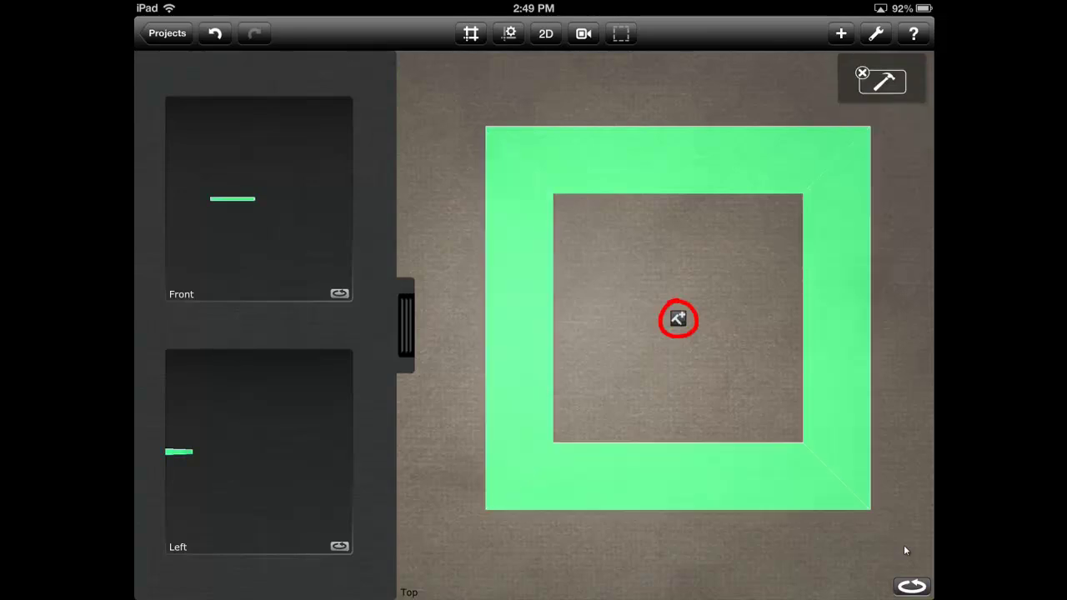
click(678, 319)
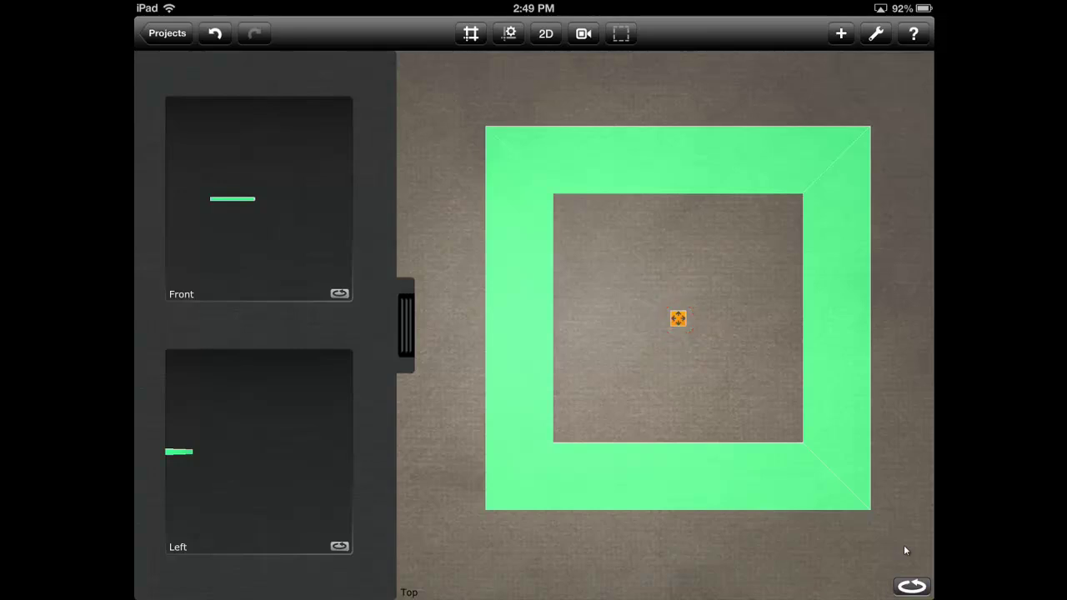
Select the nailed frame and show it in 3D orbit view
click(906, 550)
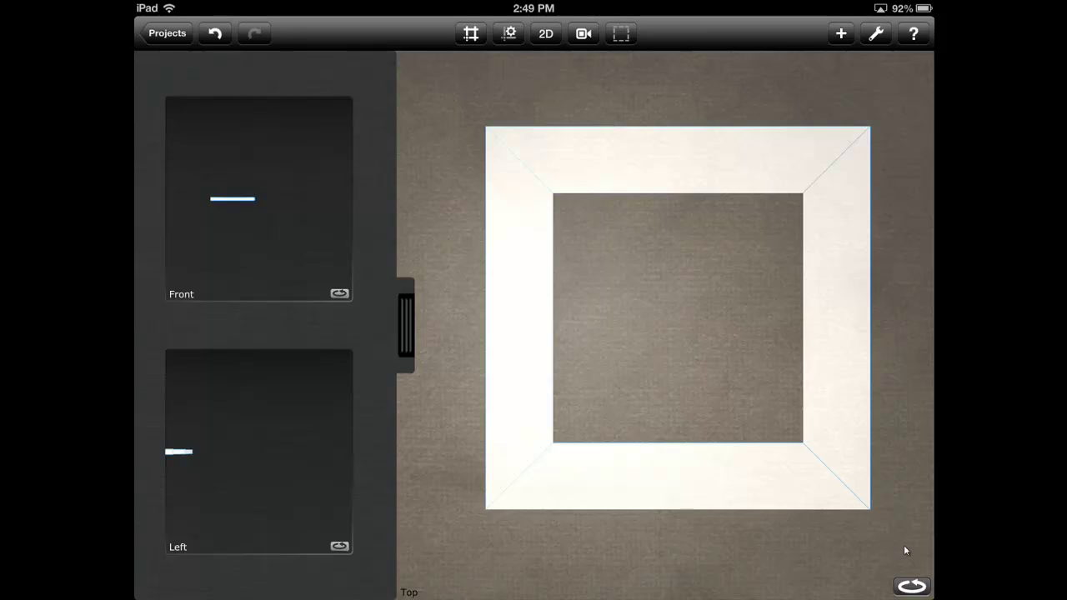
click(906, 550)
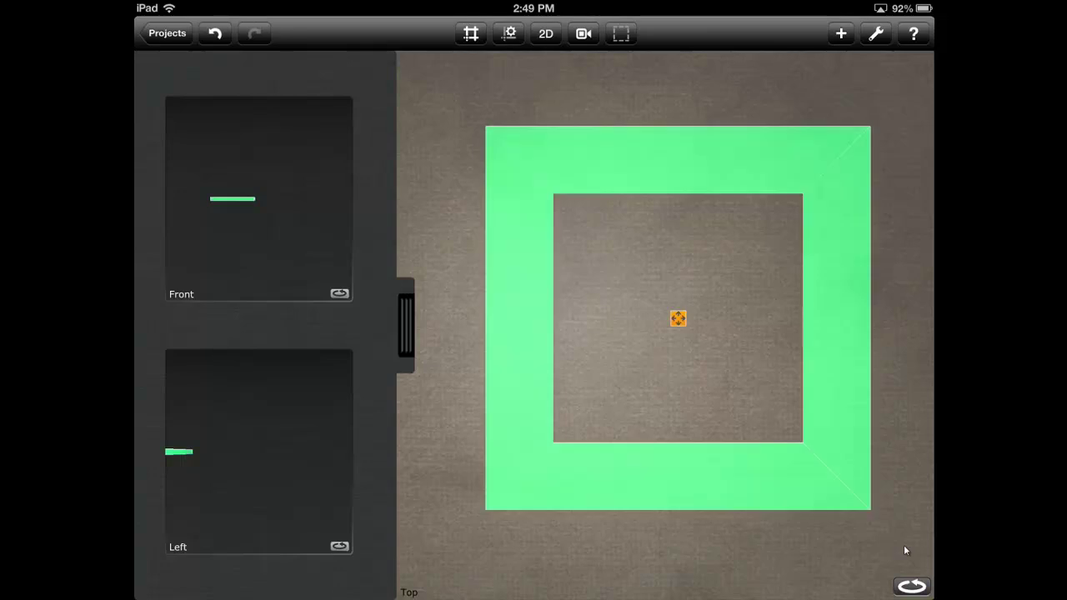
click(912, 586)
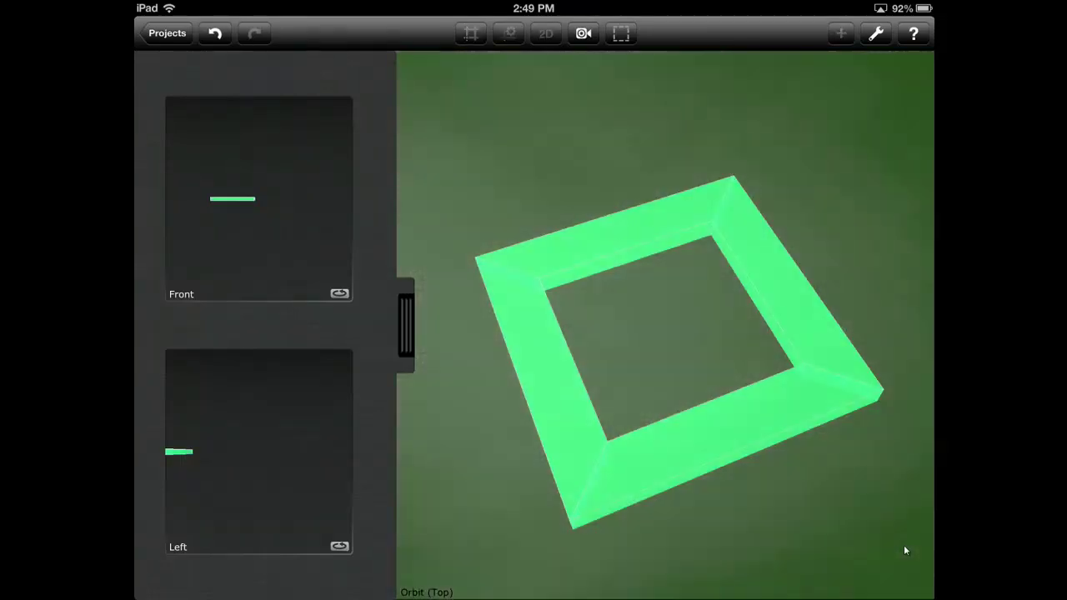